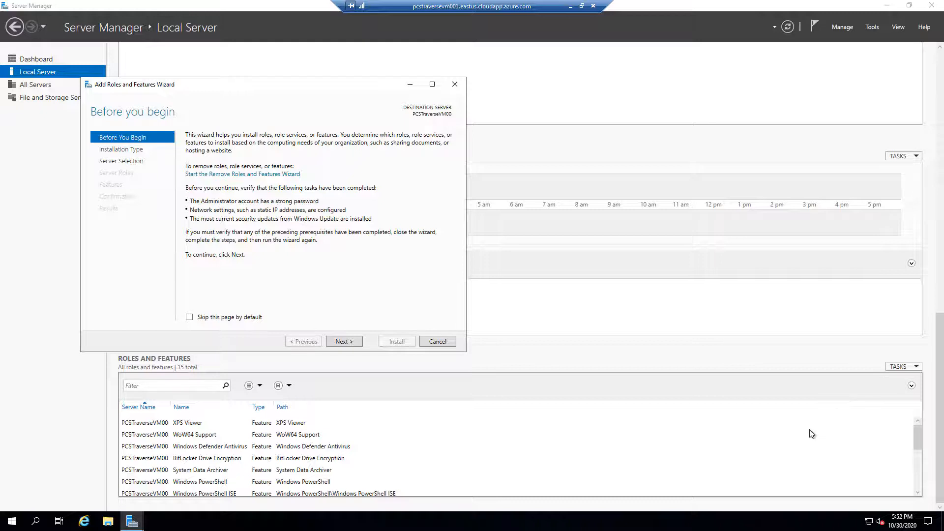
- Choose a role-based installation on the pooled server and select the Active Directory Domain Services role with its required features and management tools
left_click(344, 341)
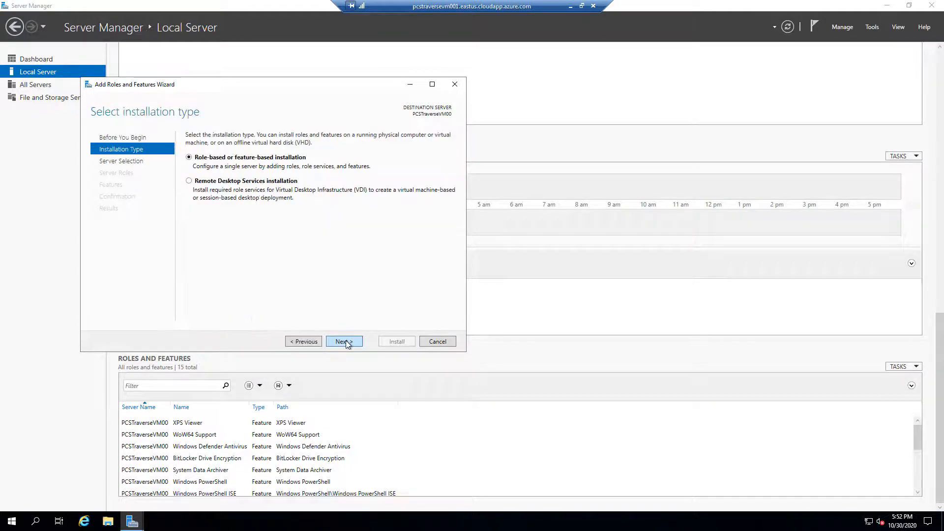
left_click(344, 341)
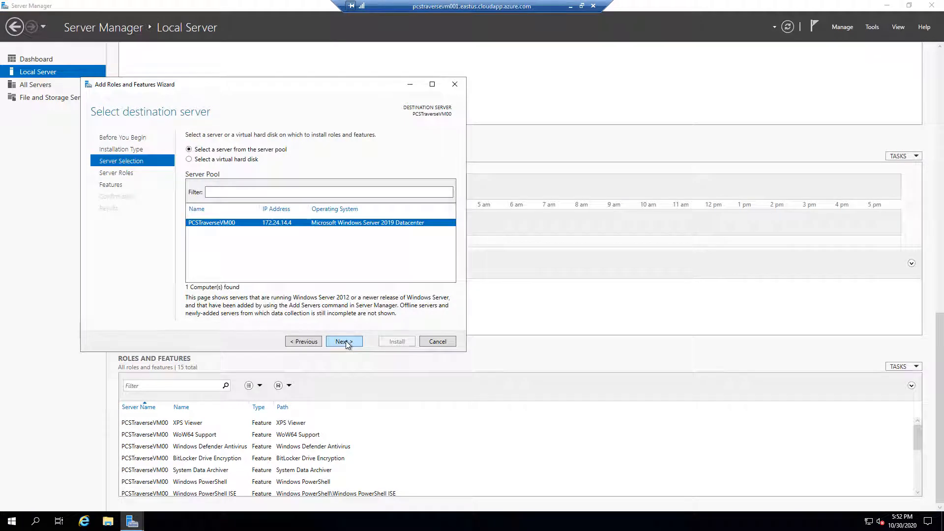
left_click(344, 341)
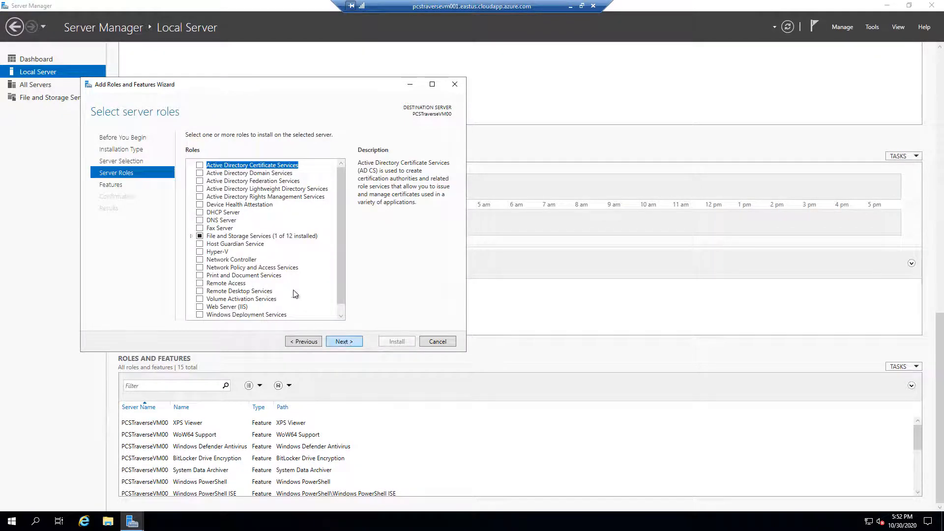
left_click(200, 173)
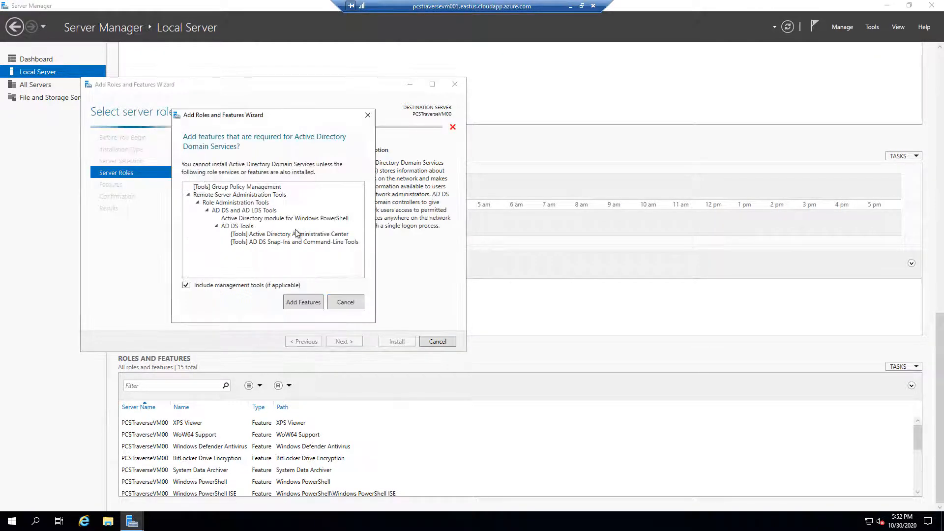
left_click(304, 302)
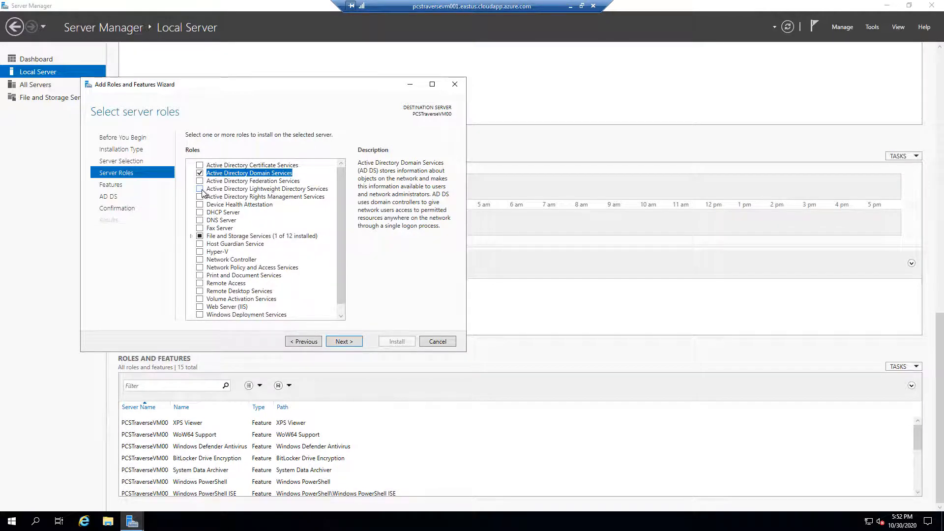
left_click(351, 344)
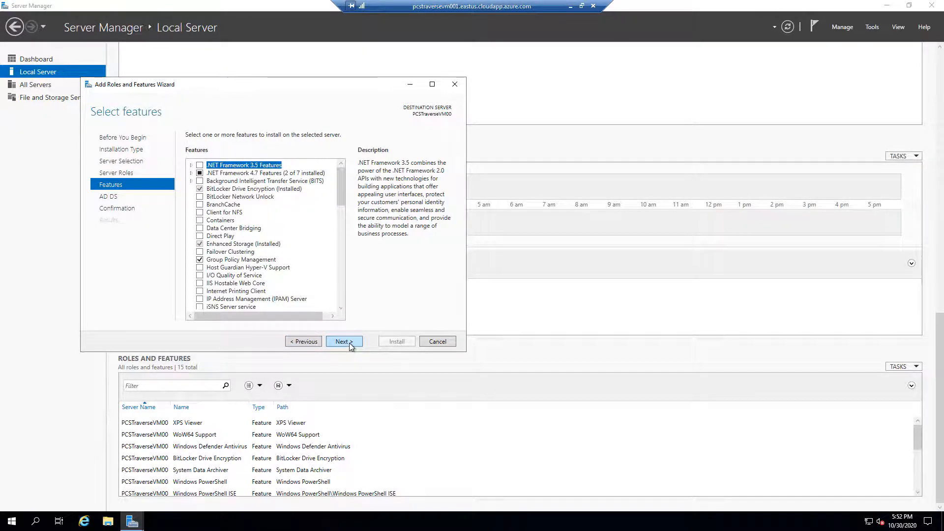
- Keep the default features, allow automatic restart of the destination server, and install the selected role, closing the wizard when it finishes
left_click(349, 343)
left_click(349, 343)
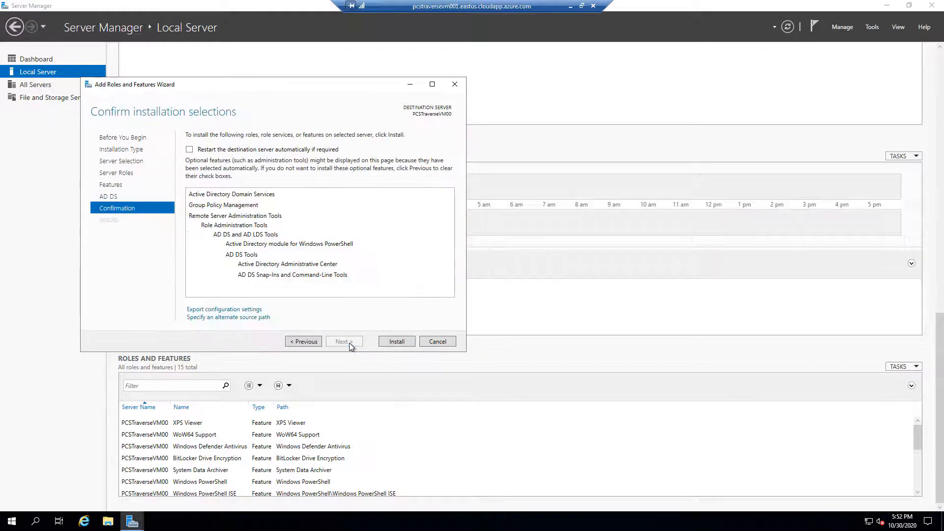
left_click(189, 150)
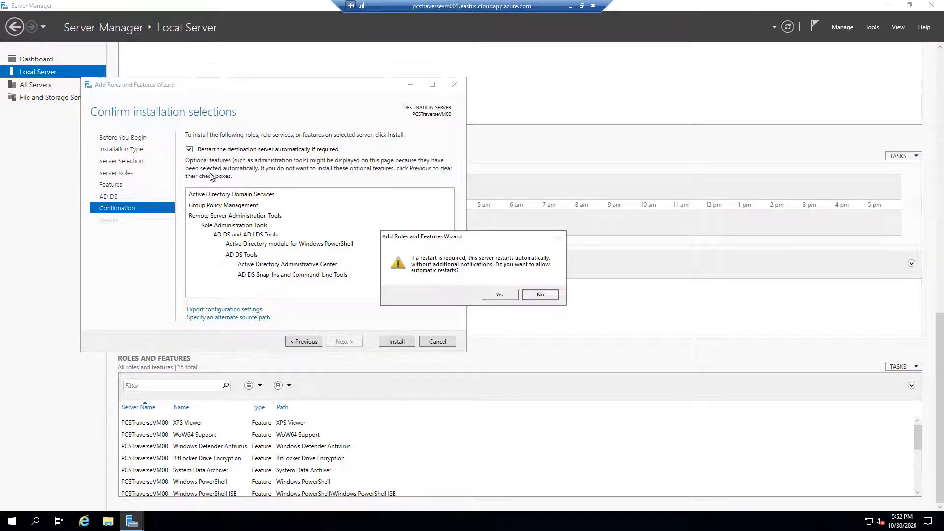
left_click(501, 294)
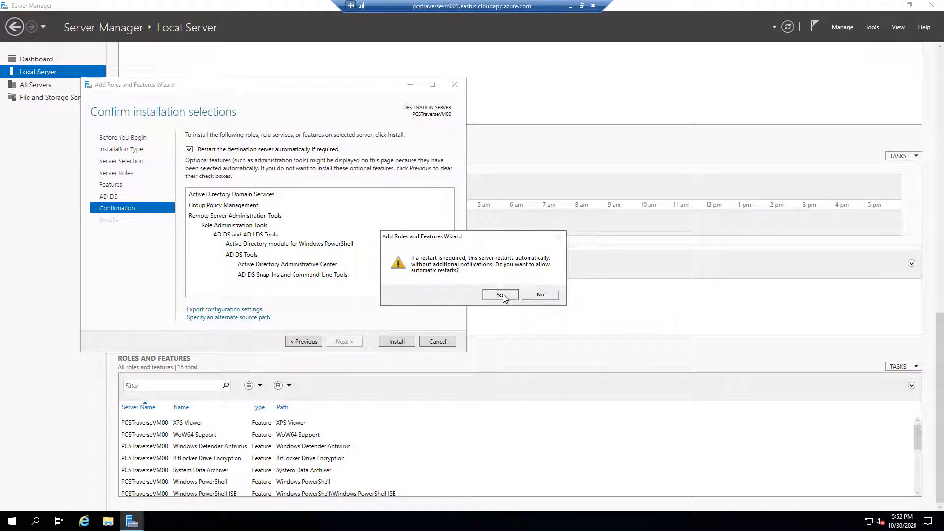
left_click(399, 342)
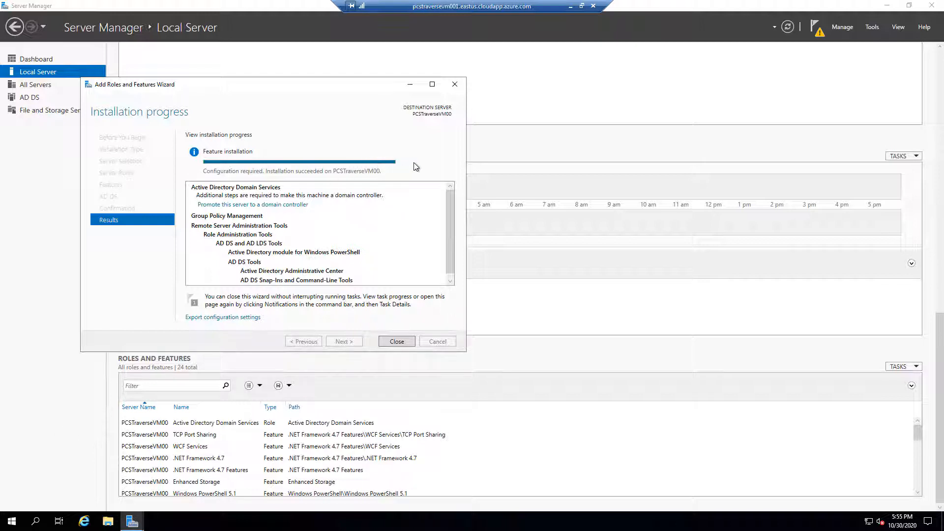
left_click(398, 341)
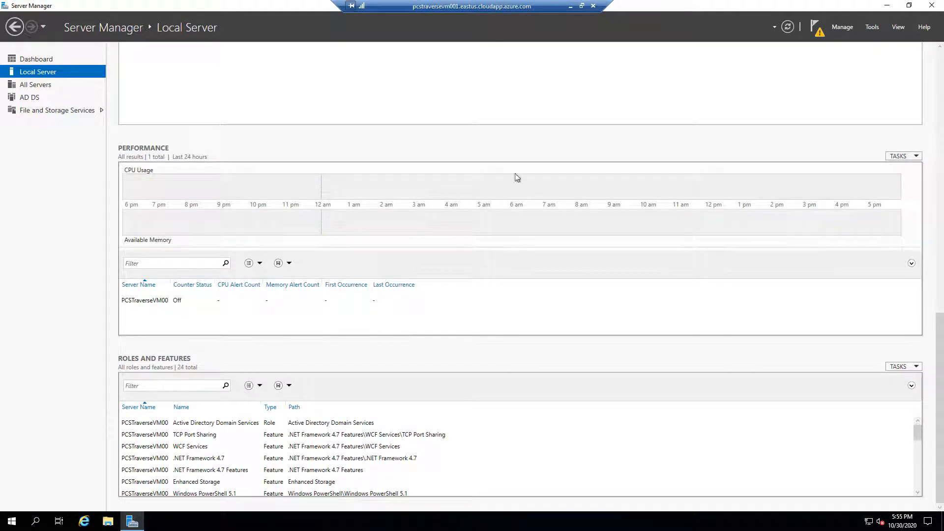
- Start promoting this server to a domain controller from the post-deployment configuration notification
left_click(842, 29)
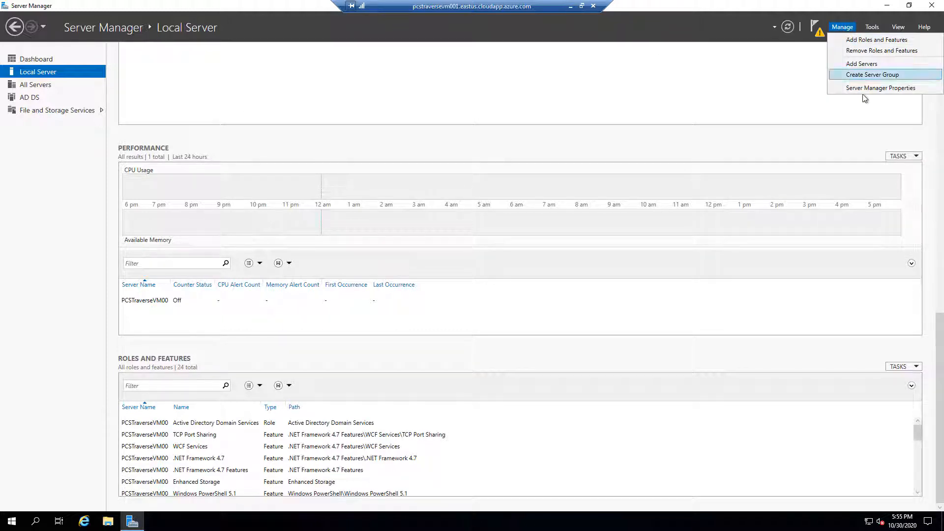
left_click(820, 36)
left_click(820, 37)
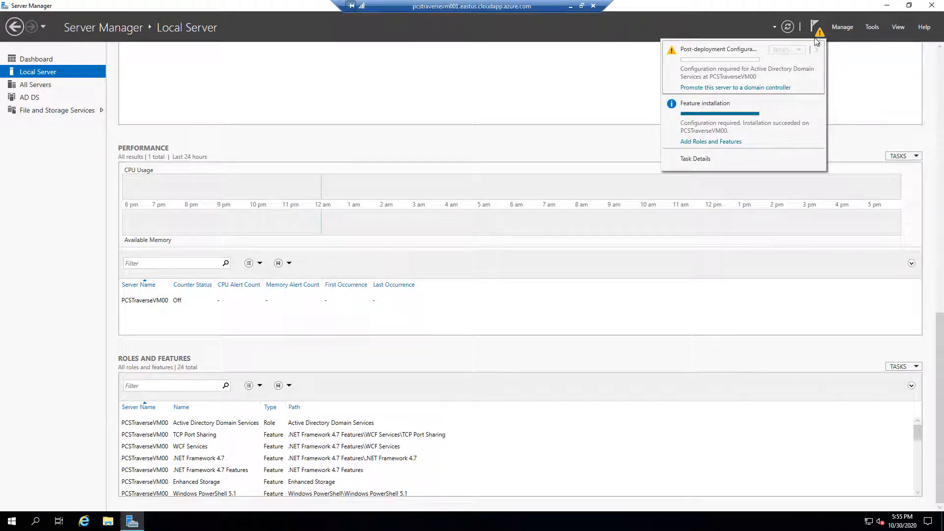
left_click(735, 88)
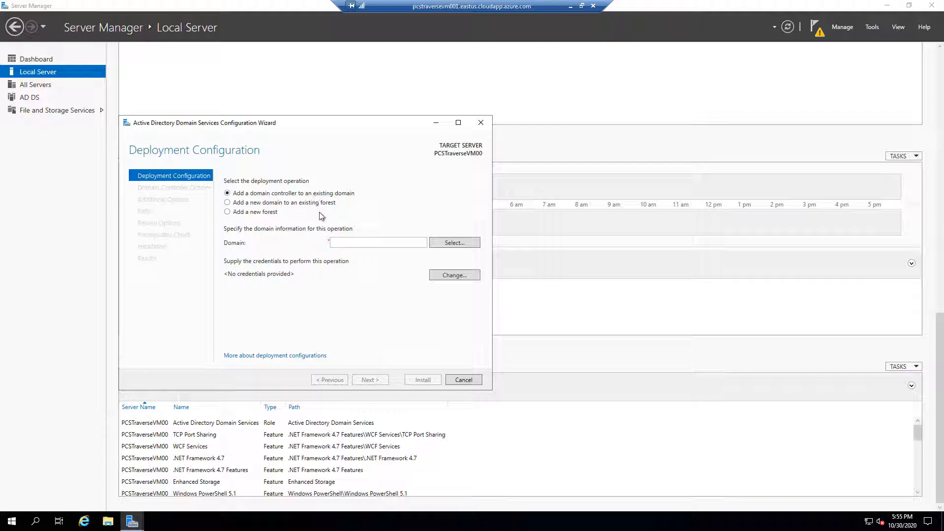
- Set the deployment operation to add a new forest with the root domain name PCSTraverse.com
left_click(227, 212)
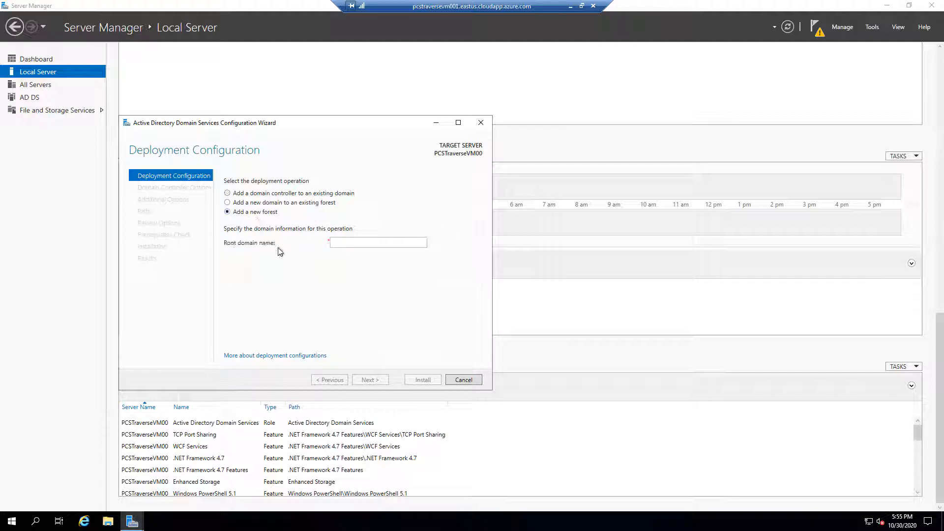
left_click(347, 243)
type("PCST")
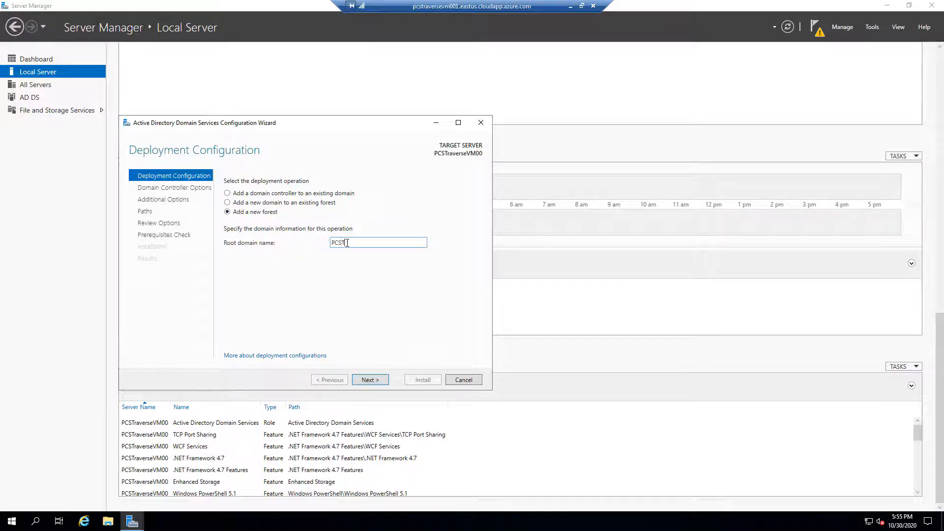
type("raverse.com")
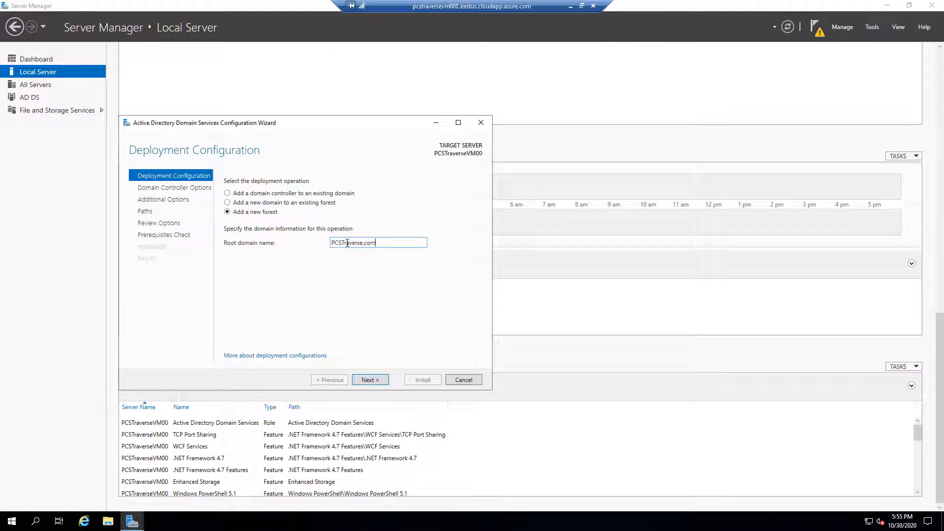
left_click(379, 380)
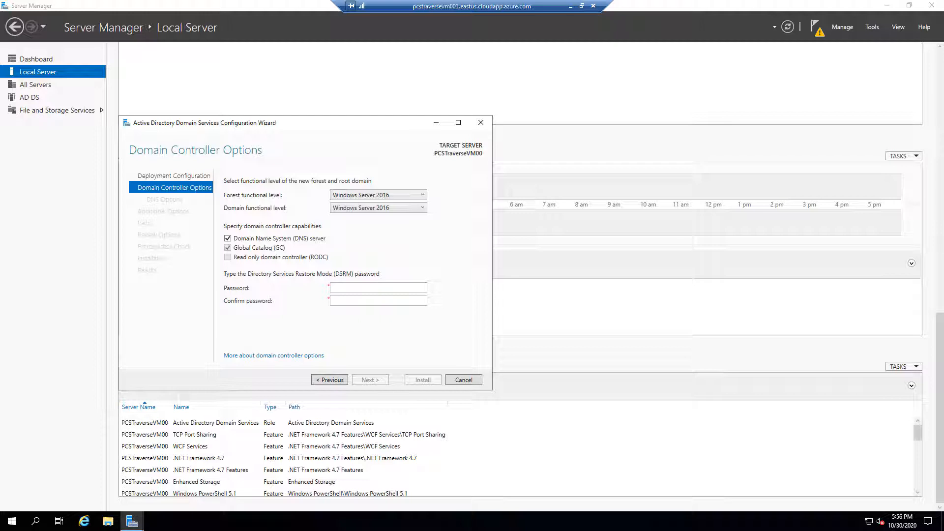
- Enter and confirm the Directory Services Restore Mode password, keeping the default functional levels and domain controller capabilities
left_click(407, 285)
key("ctrl+v")
left_click(394, 302)
key("ctrl+v")
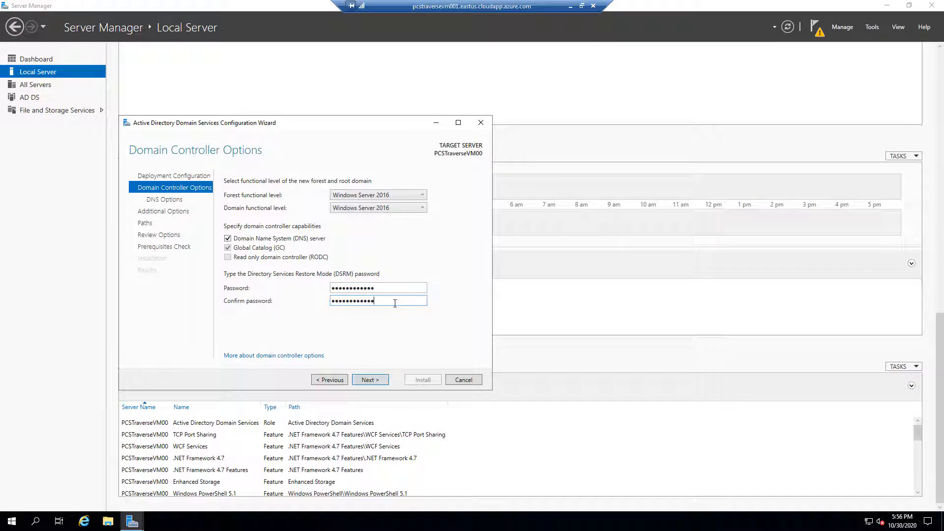
left_click(370, 380)
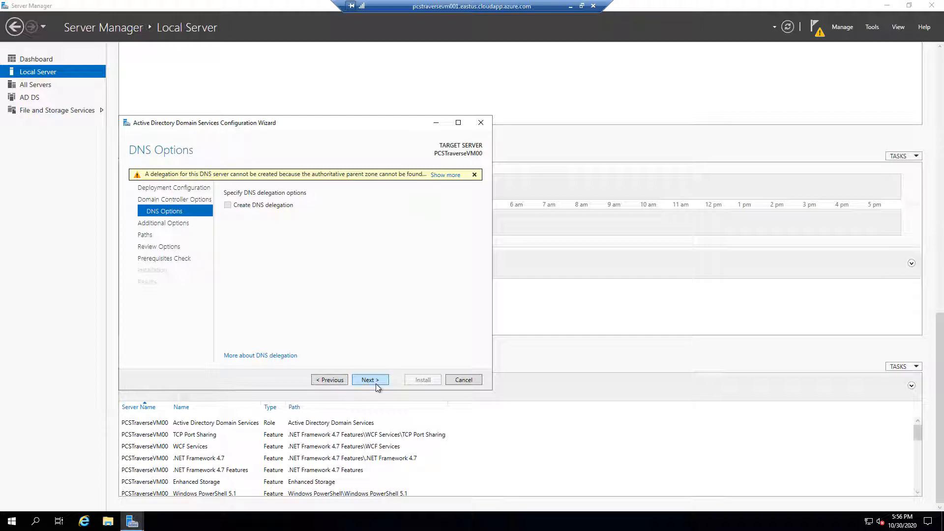
- Accept the default DNS, NetBIOS name and folder path settings, review the prerequisites check results, and install the domain controller
left_click(373, 380)
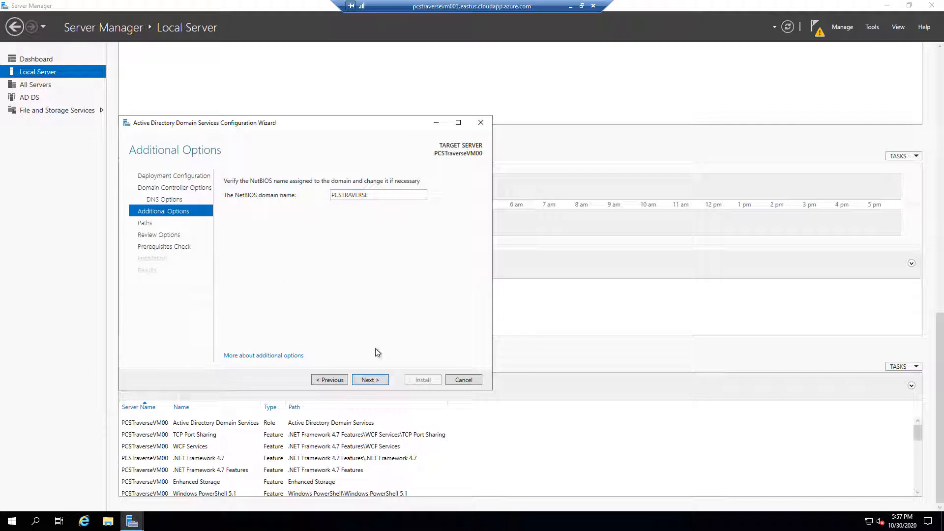
left_click(380, 379)
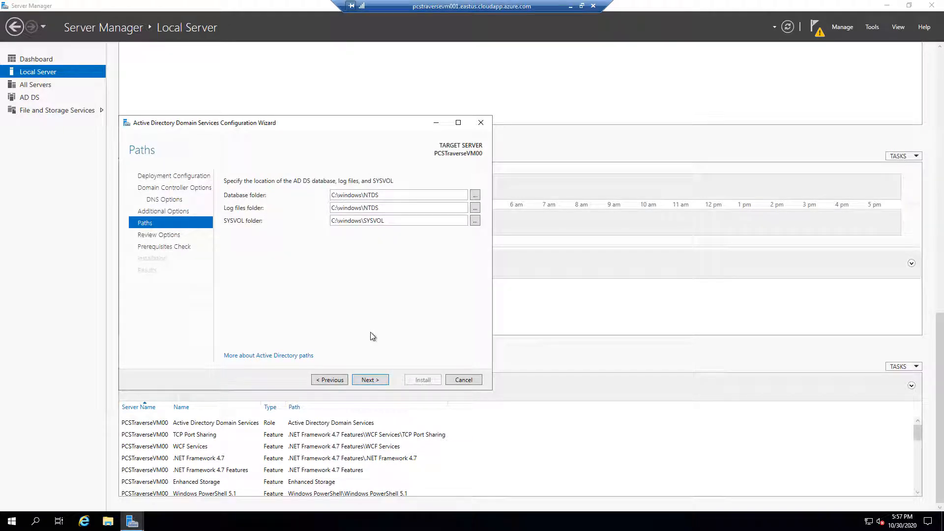
left_click(371, 379)
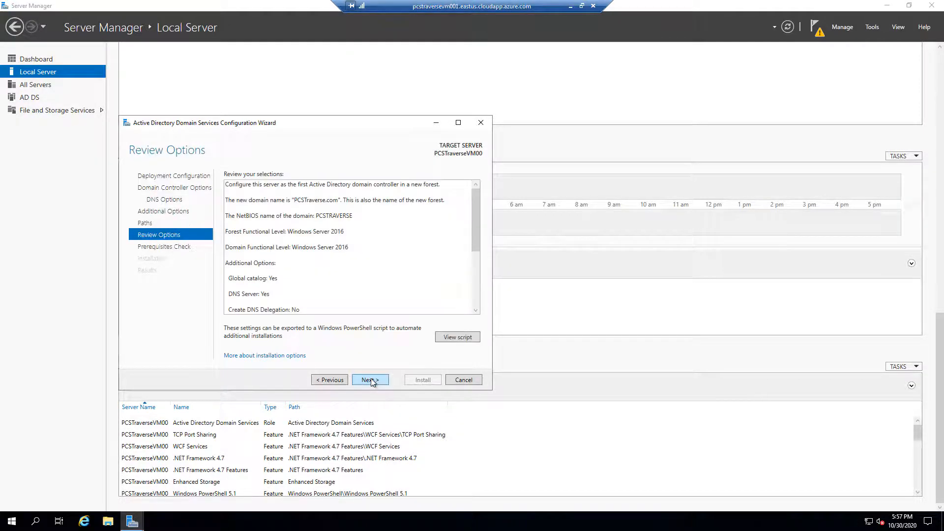
left_click(372, 379)
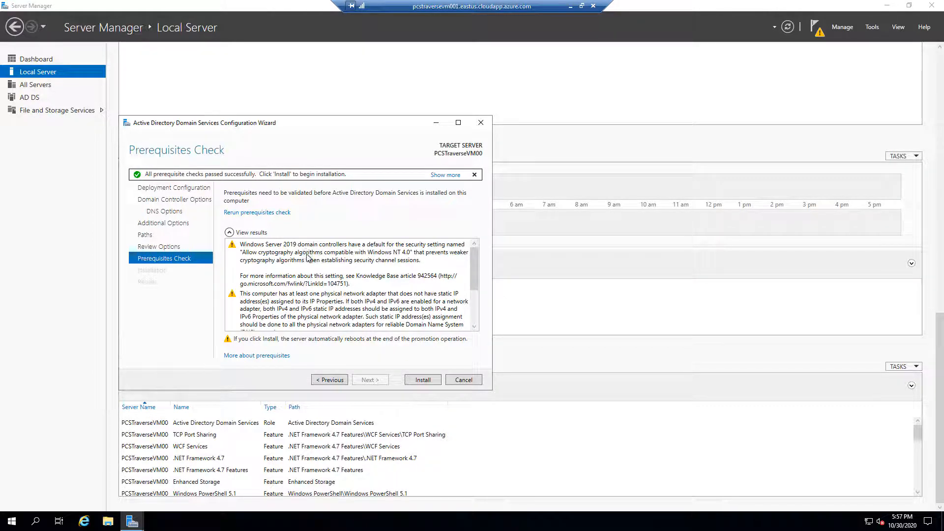
scroll(409, 278, "down", 1)
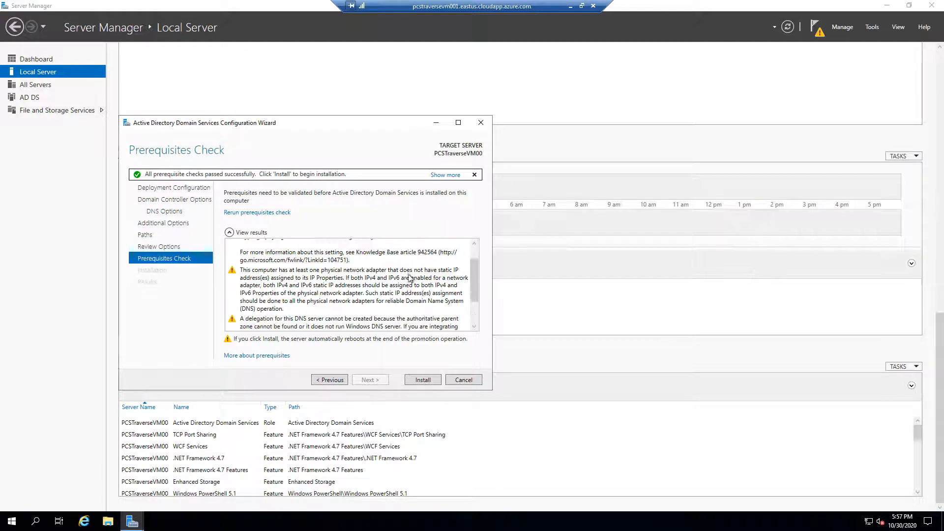
scroll(409, 278, "down", 2)
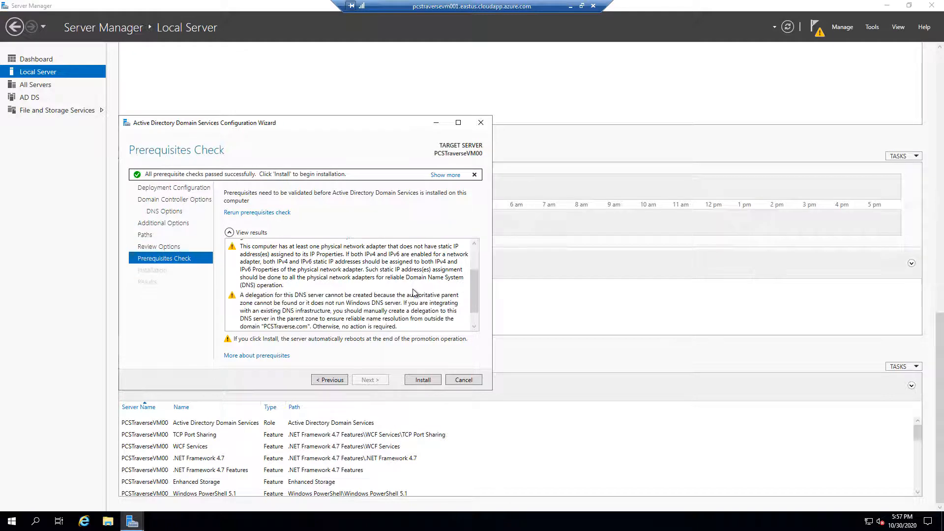
left_click(421, 382)
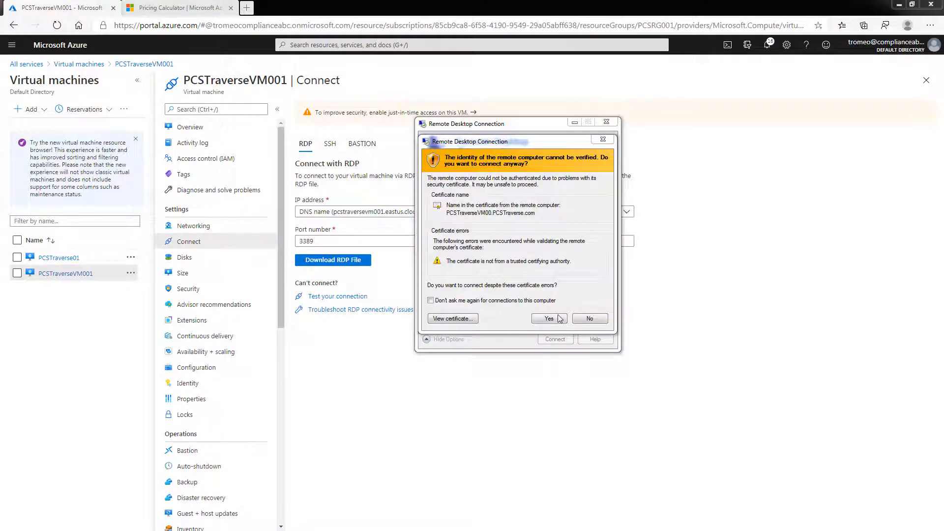
- Reconnect to the virtual machine over Remote Desktop despite the certificate errors, and minimize Server Manager
left_click(549, 319)
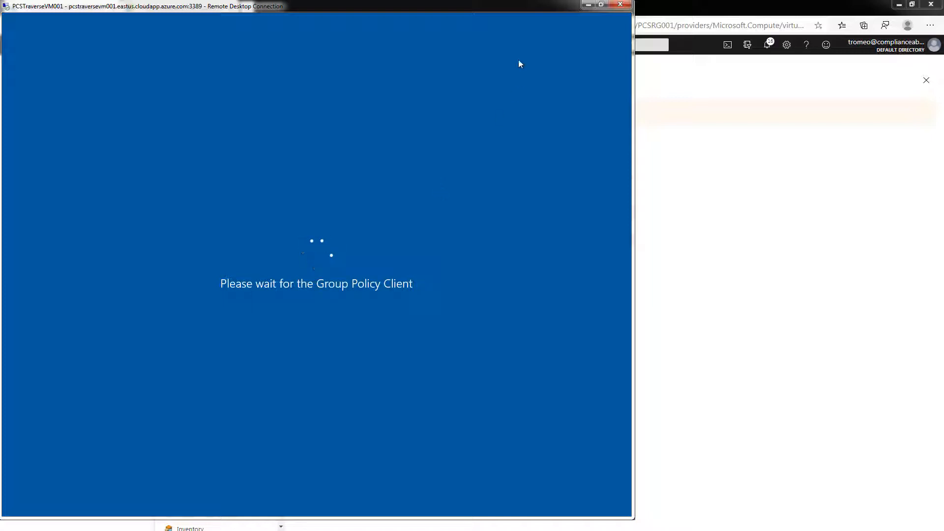
left_click_drag(519, 10, 544, 108)
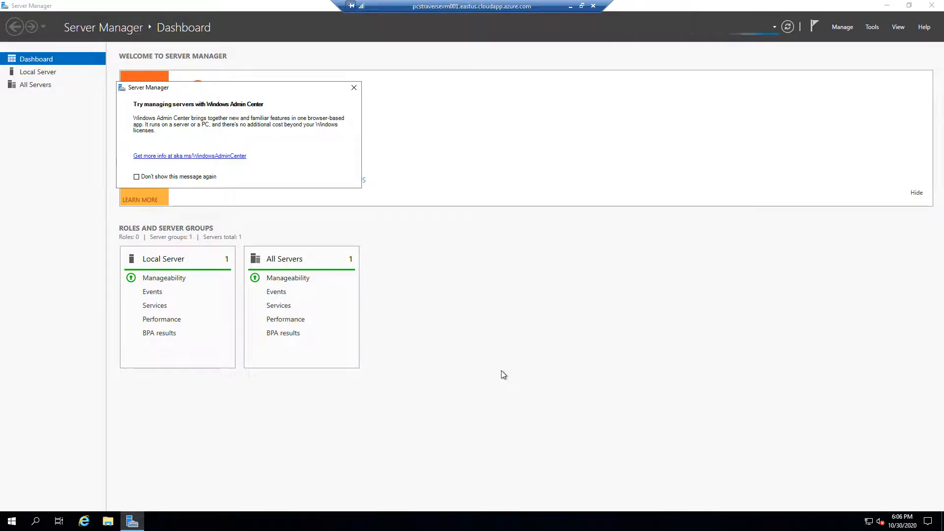
left_click(893, 7)
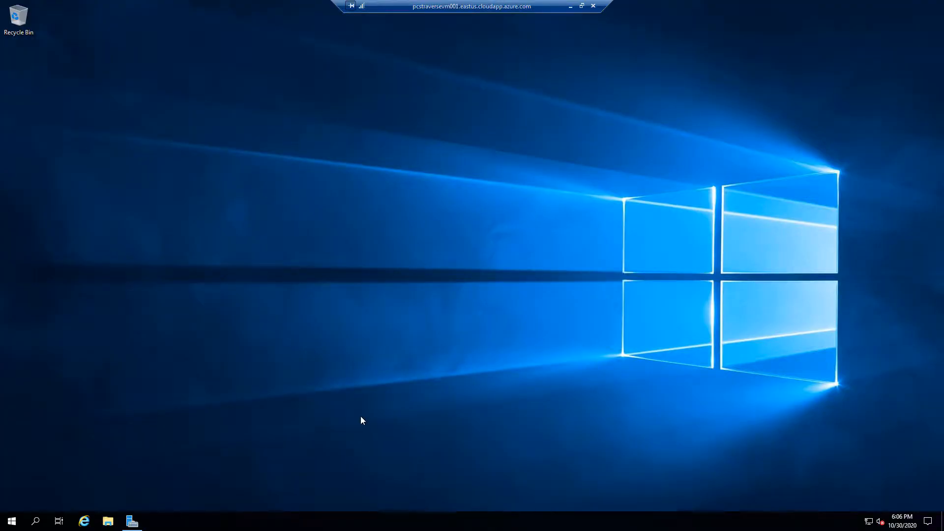
- Open Computer Management and inspect the contents of System Tools and Services and Applications
key("super+x")
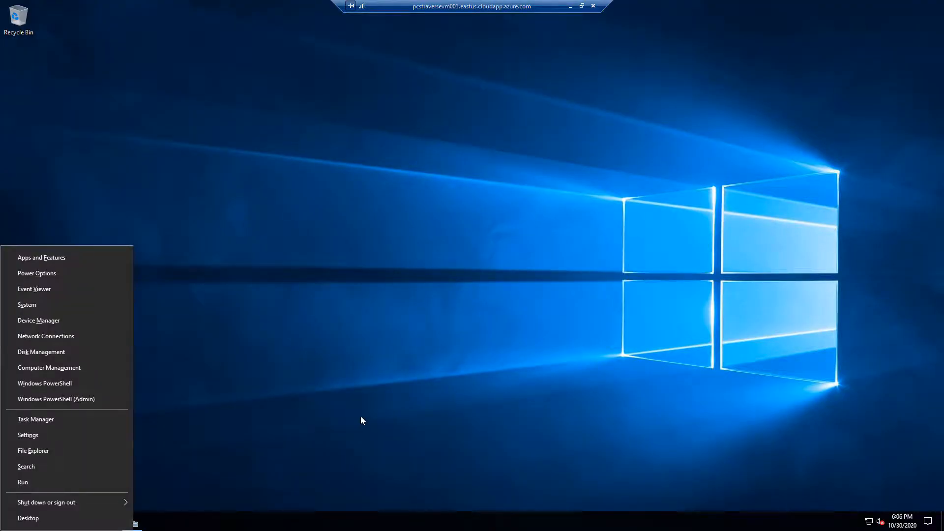
left_click(46, 367)
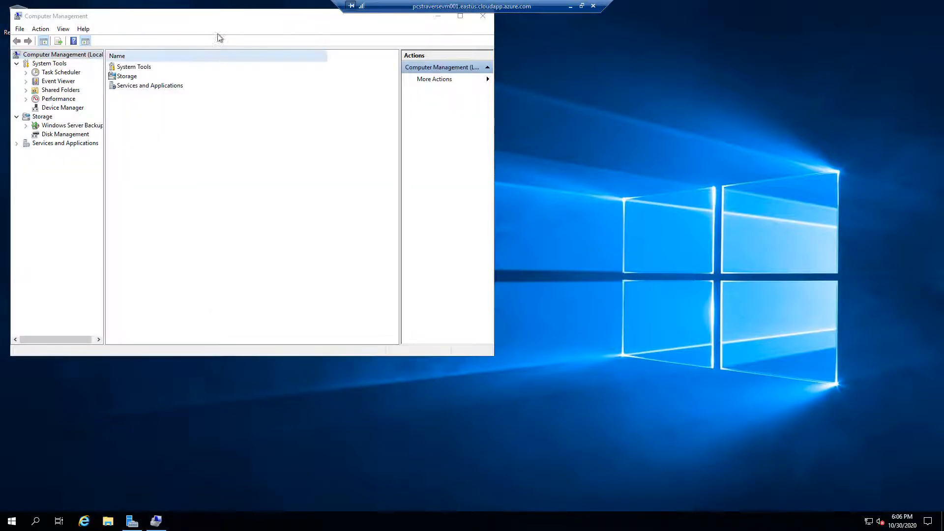
left_click_drag(224, 10, 317, 94)
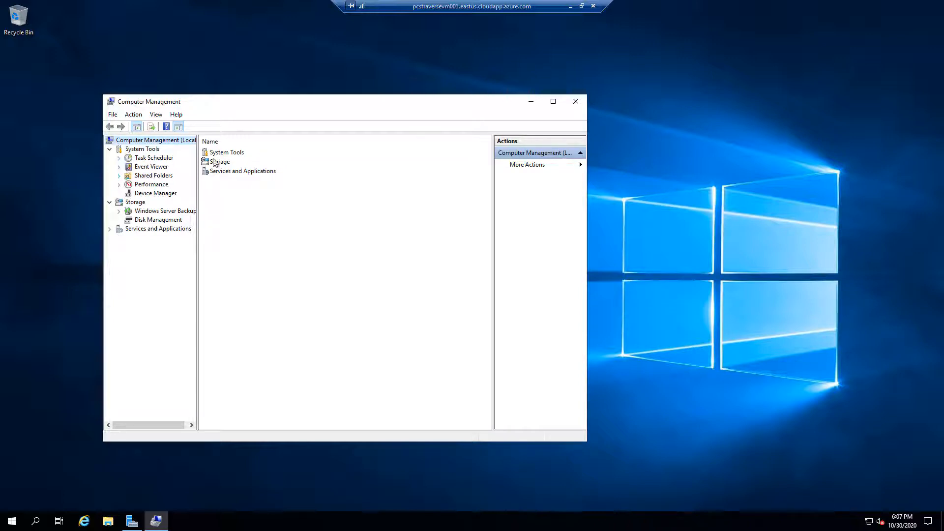
left_click(131, 150)
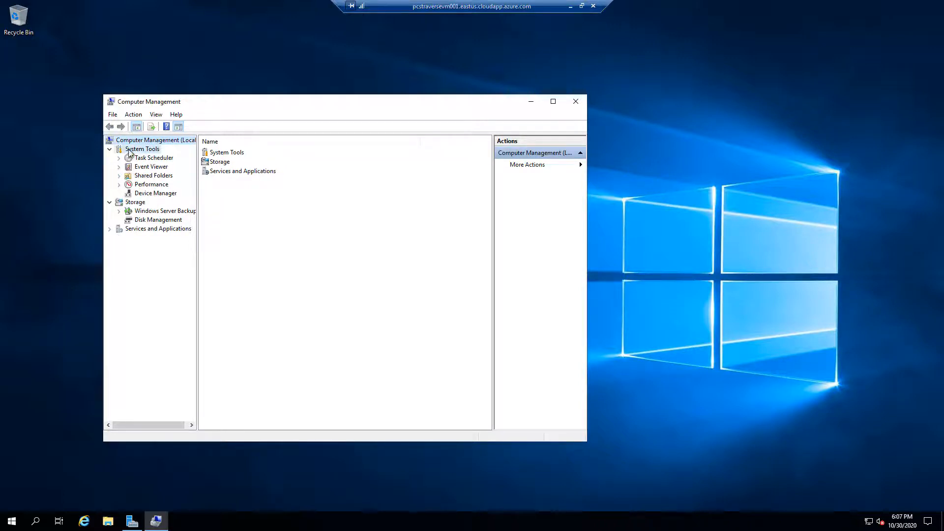
left_click(109, 229)
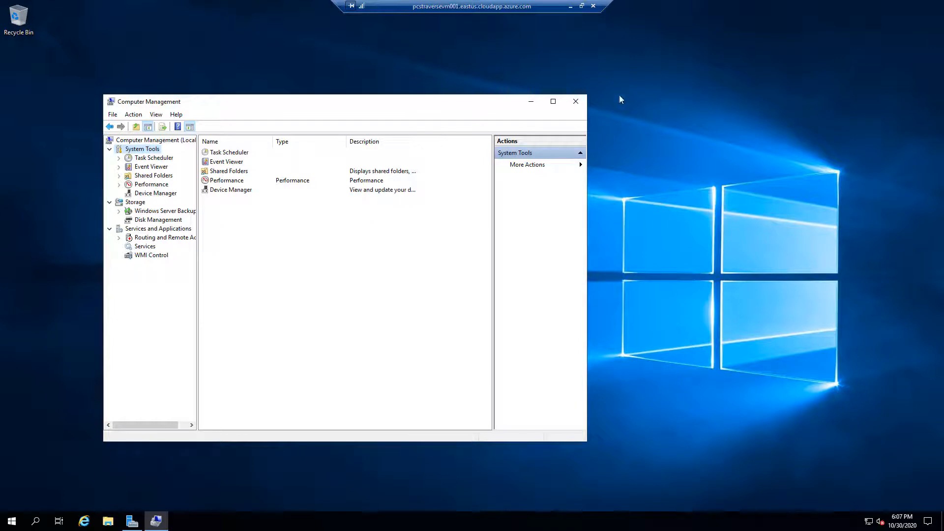
- Close Computer Management, open Active Directory Users and Computers from the administrative tools, and expand the PCSTraverse.com domain
left_click(576, 101)
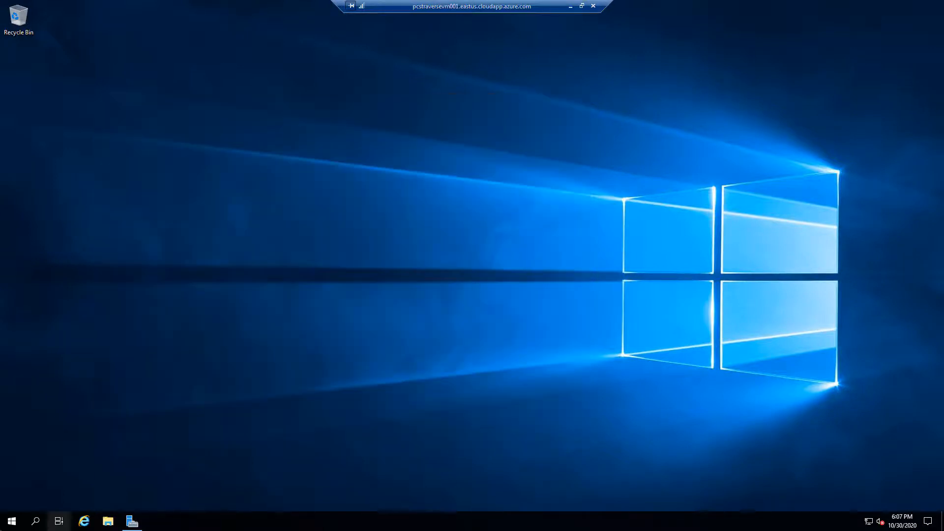
left_click(12, 521)
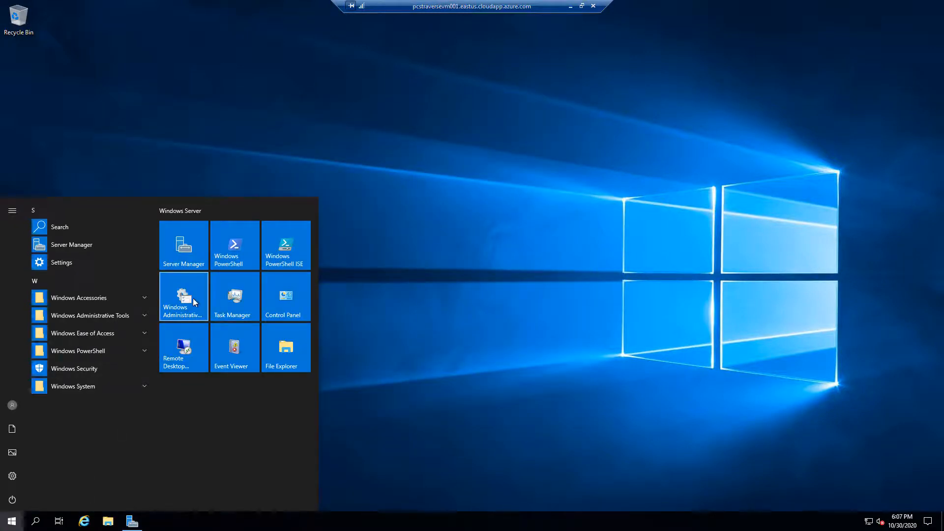
left_click(193, 298)
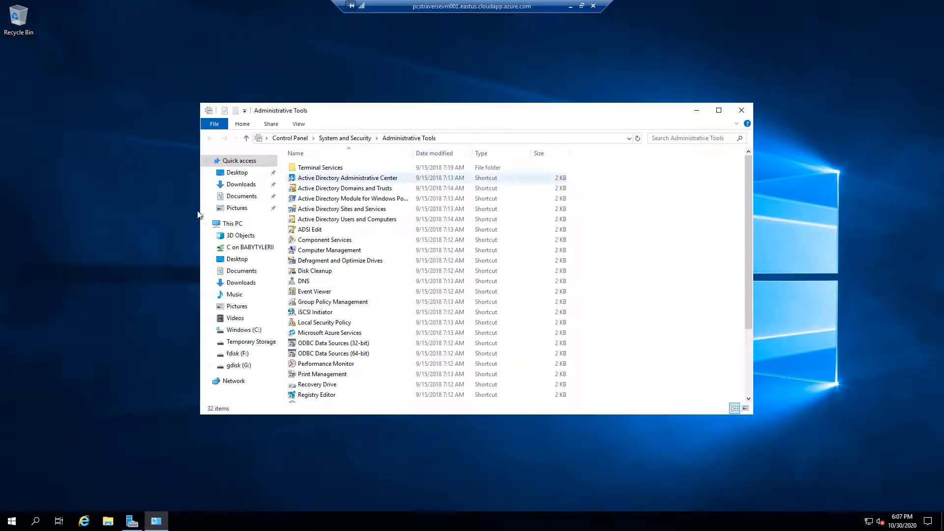
double_click(366, 219)
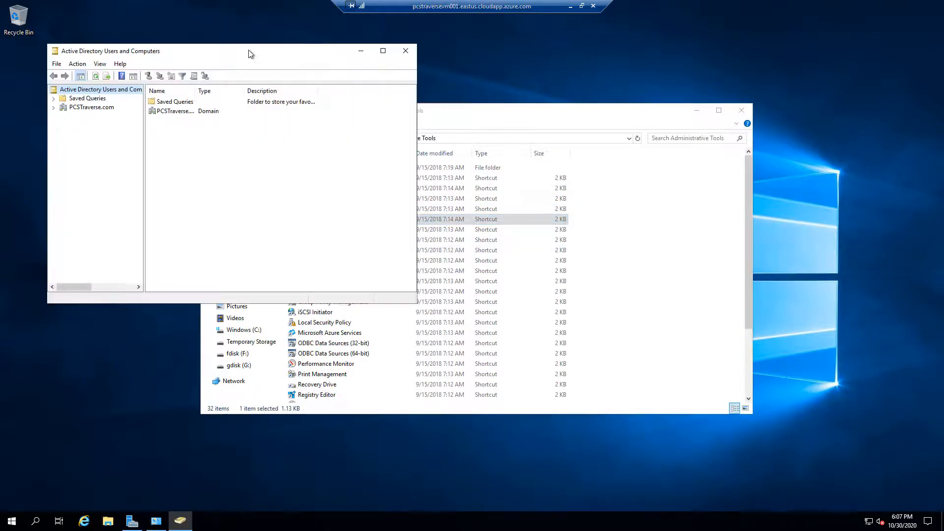
left_click_drag(249, 54, 501, 133)
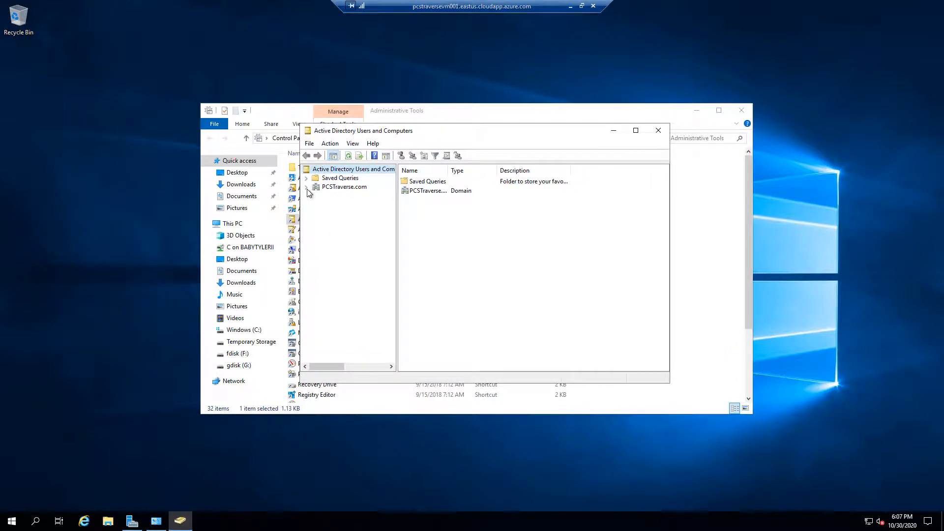
left_click(307, 188)
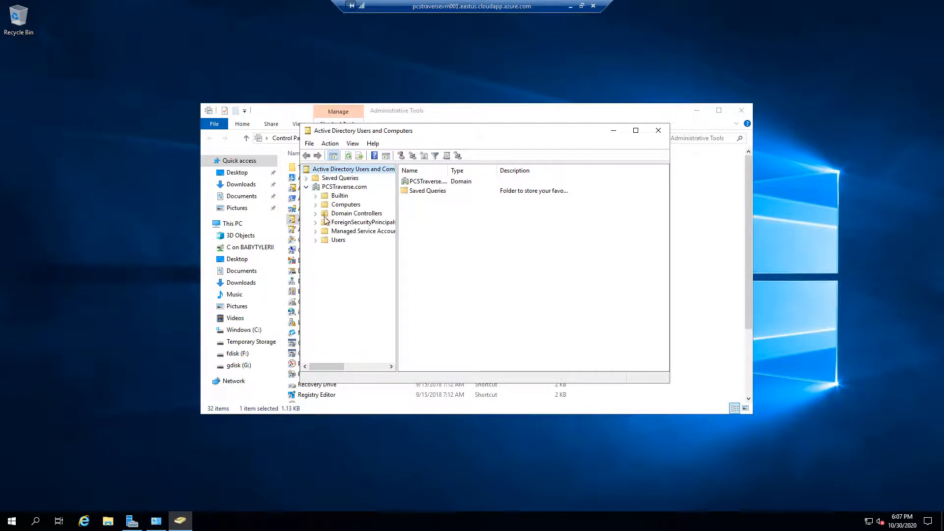
- Examine the contents of the domain's Builtin and Users containers, widening the Name column to read the full names
left_click(340, 195)
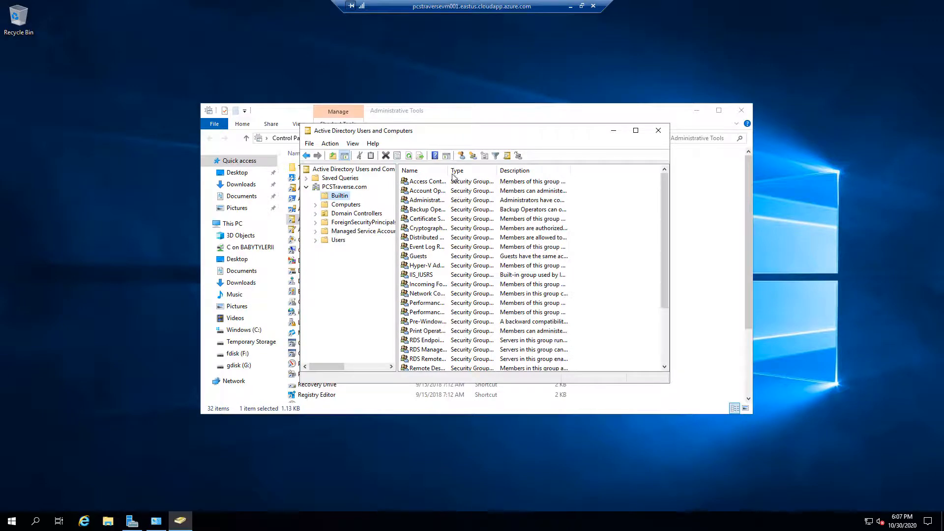
left_click_drag(448, 170, 495, 171)
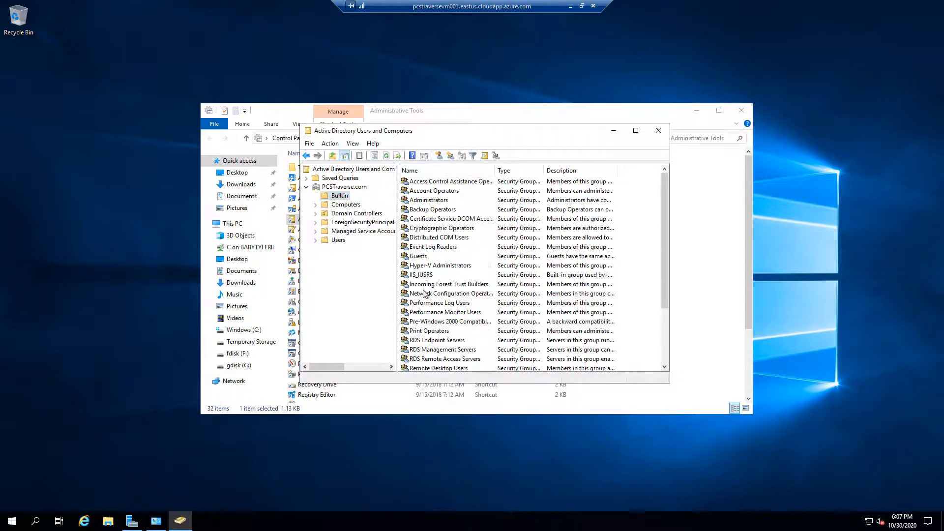
left_click(435, 284)
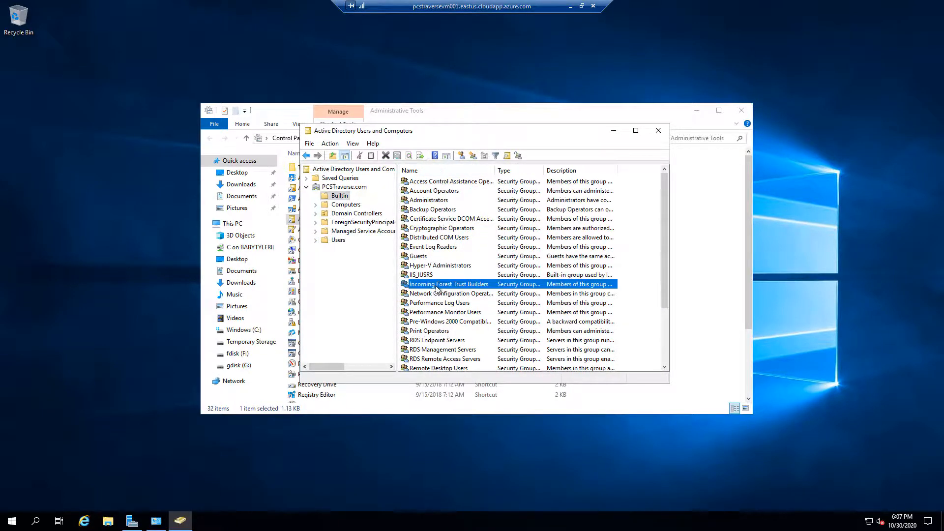
scroll(437, 292, "down", 3)
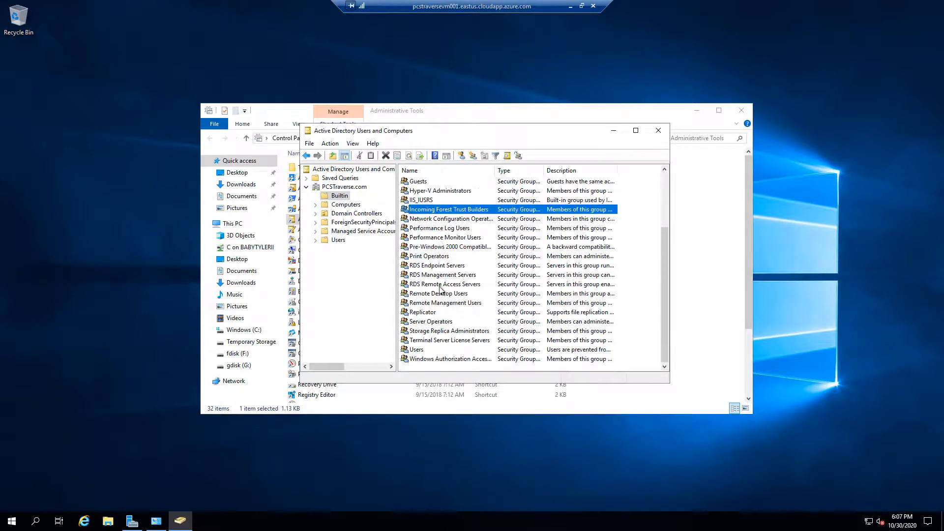
left_click(335, 240)
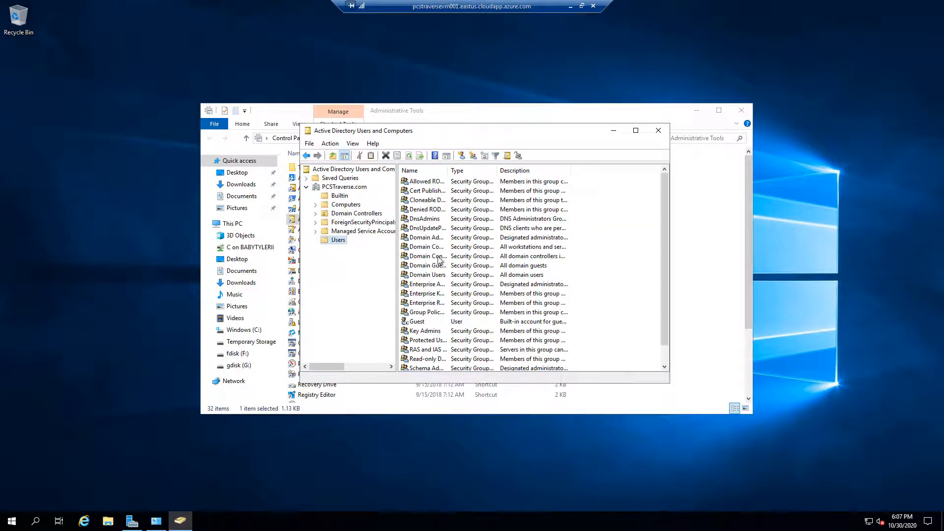
left_click_drag(517, 176, 534, 172)
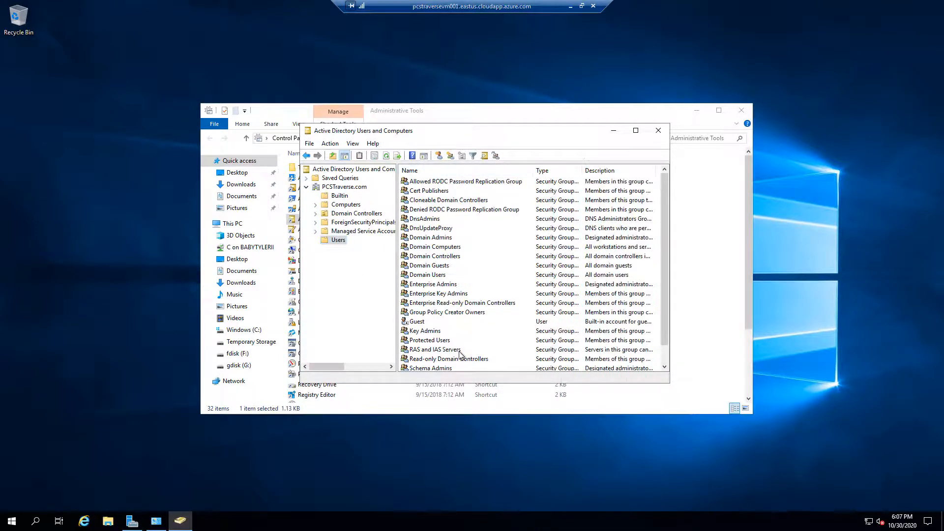
left_click(453, 350)
scroll(450, 354, "down", 1)
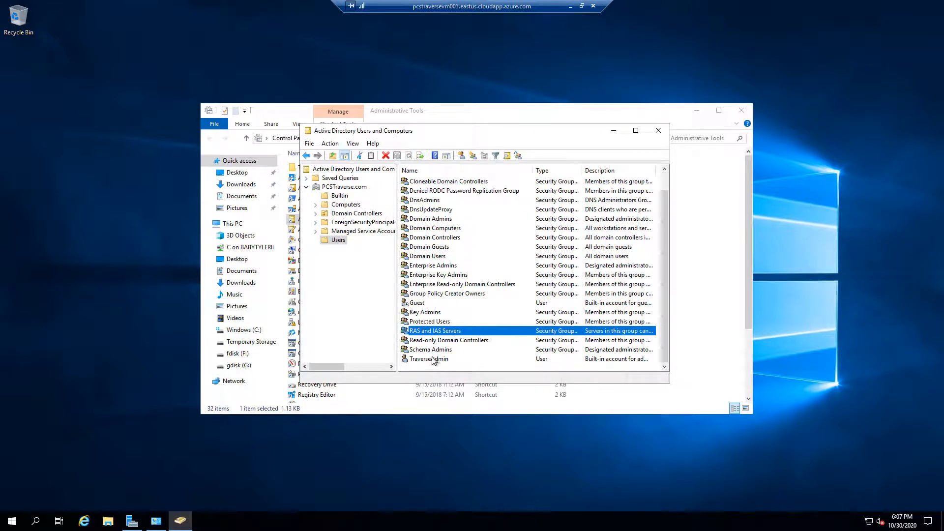
- Open the properties of the TraverseAdmin user and review its group memberships
left_click(433, 359)
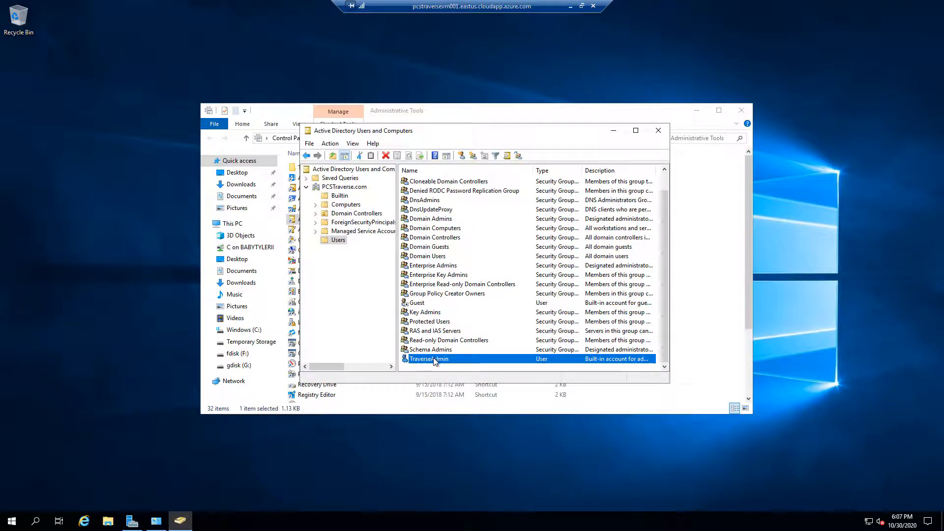
right_click(435, 361)
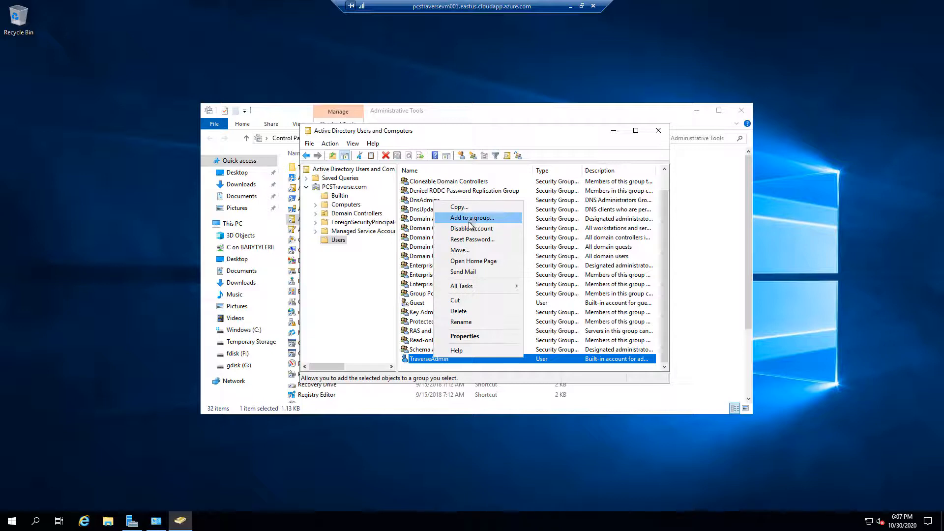
left_click(467, 337)
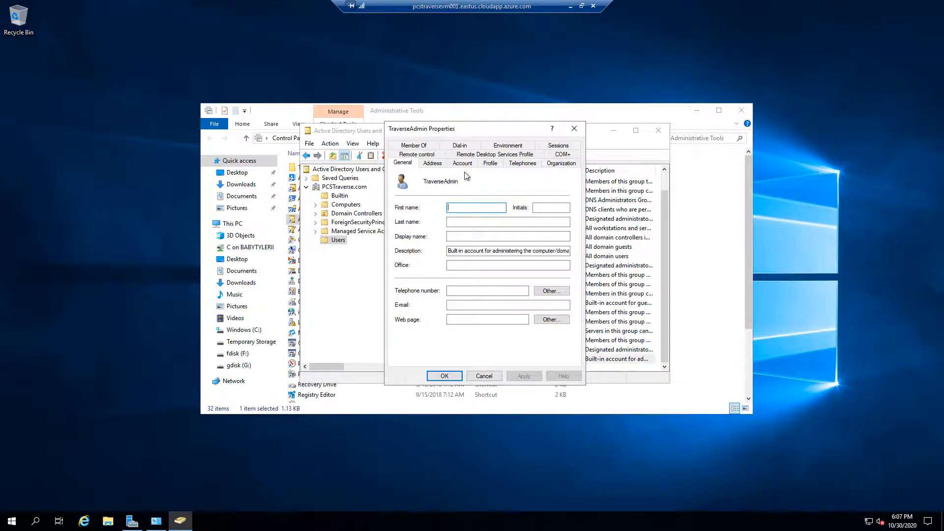
left_click(483, 375)
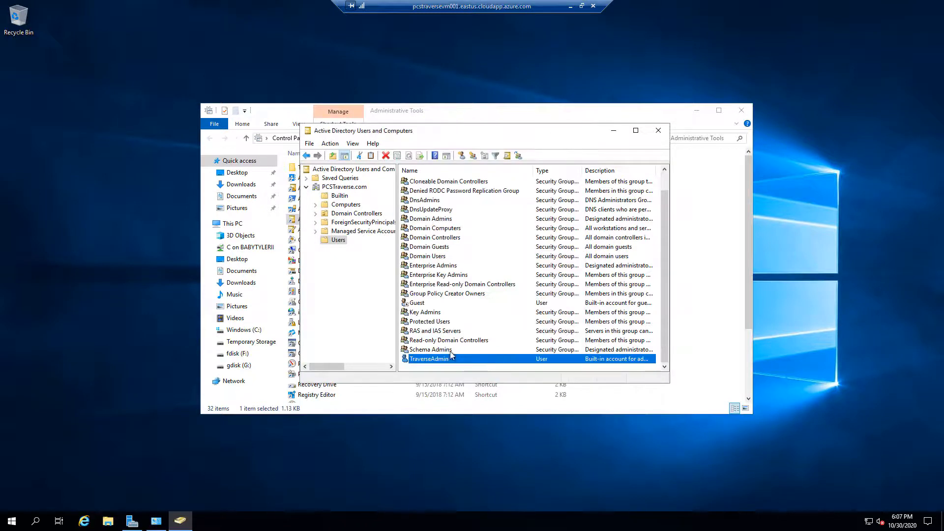
right_click(448, 358)
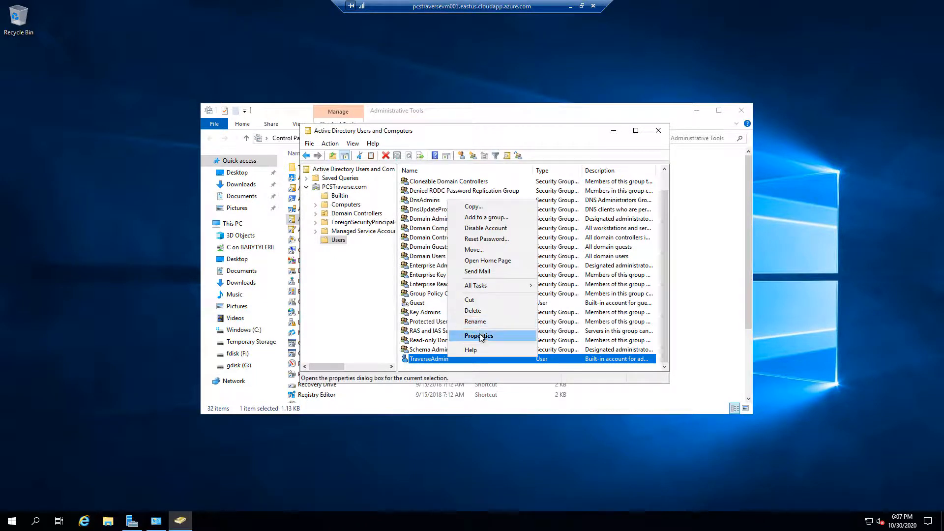
left_click(481, 337)
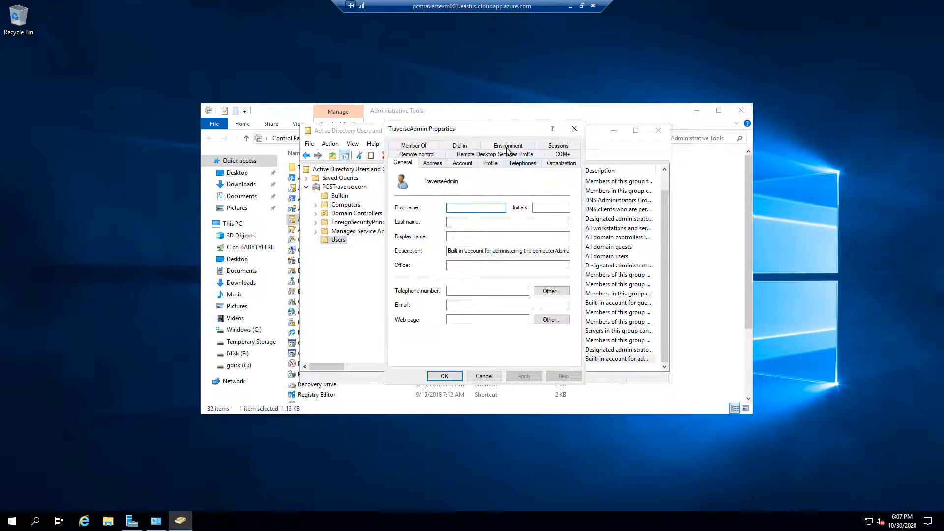
left_click(426, 146)
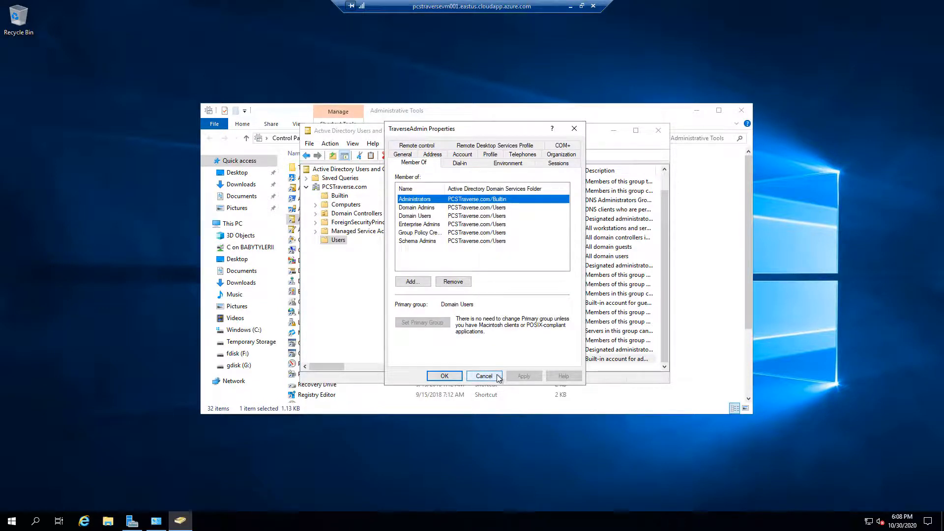
- Set the TraverseAdmin account's password to never expire and save the account properties
left_click(463, 154)
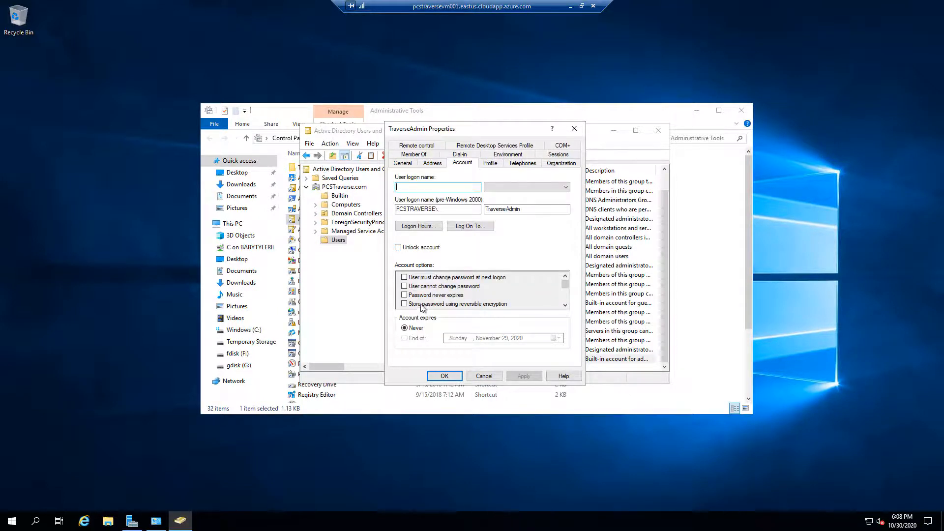
left_click(405, 295)
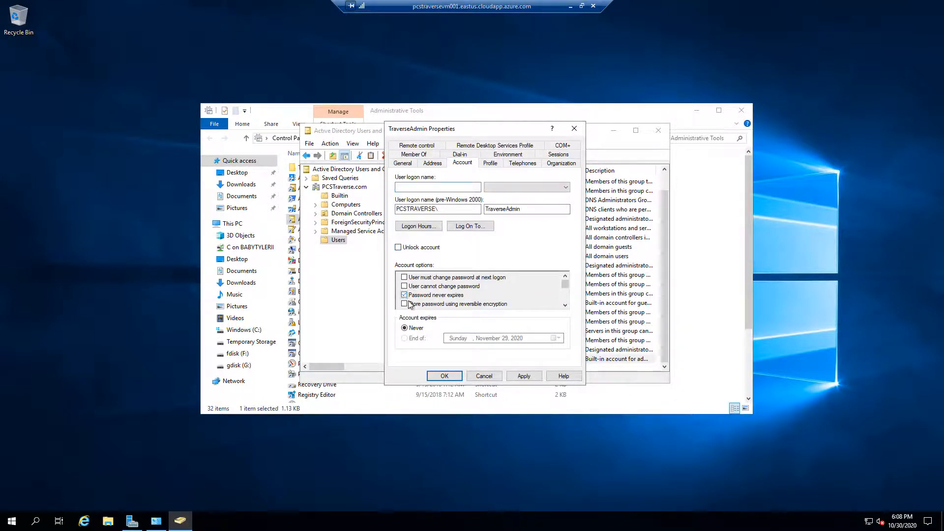
left_click(524, 376)
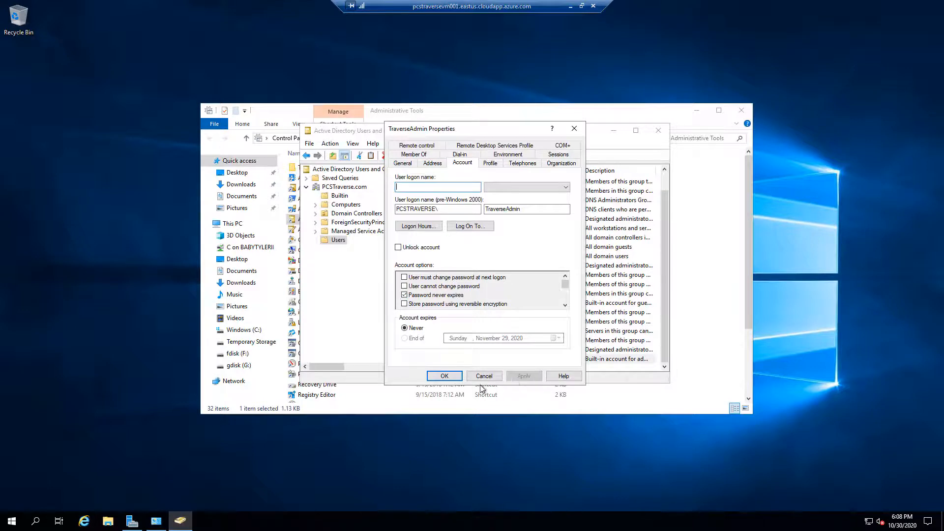
left_click(444, 376)
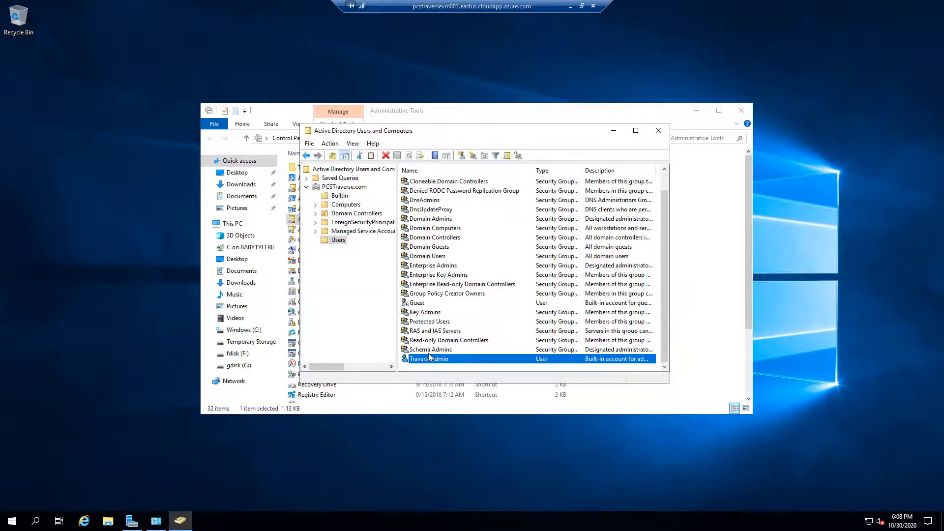
right_click(329, 241)
mouse_move(362, 275)
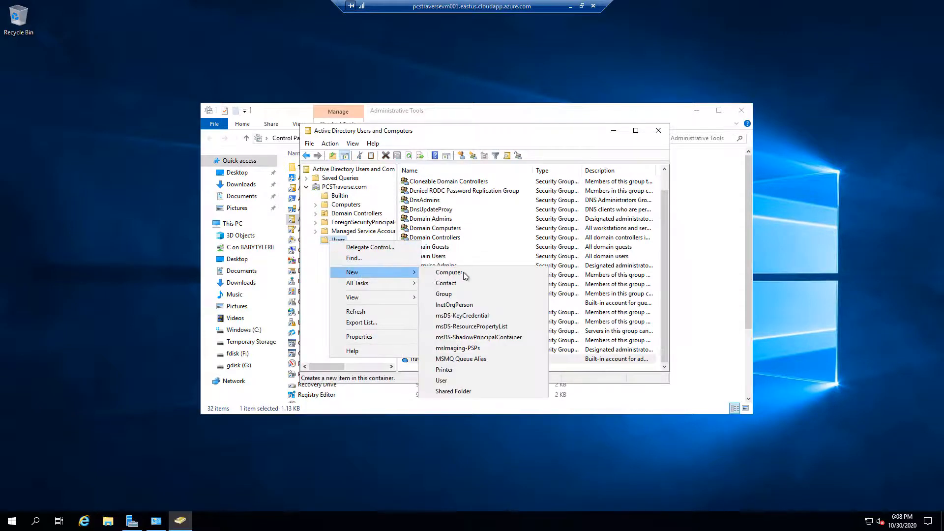
left_click(475, 380)
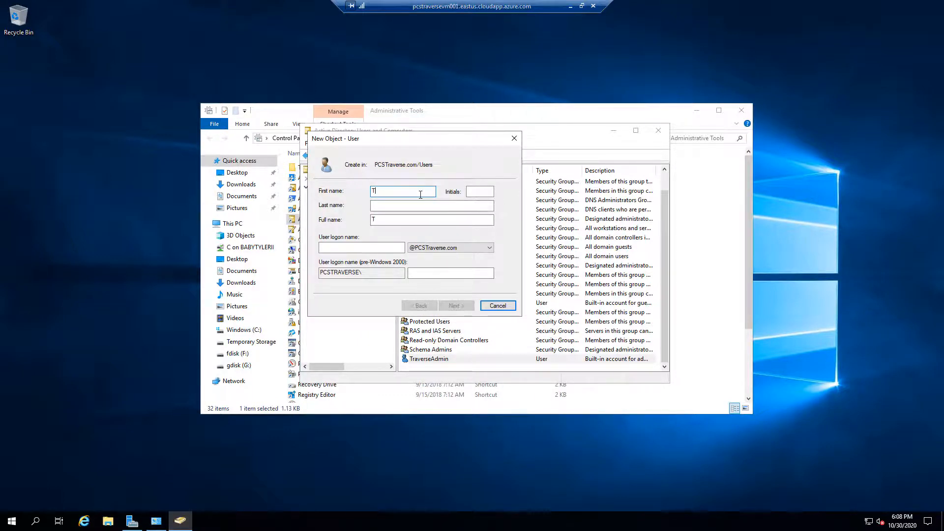
type("Thomas")
key("Tab")
key("Tab")
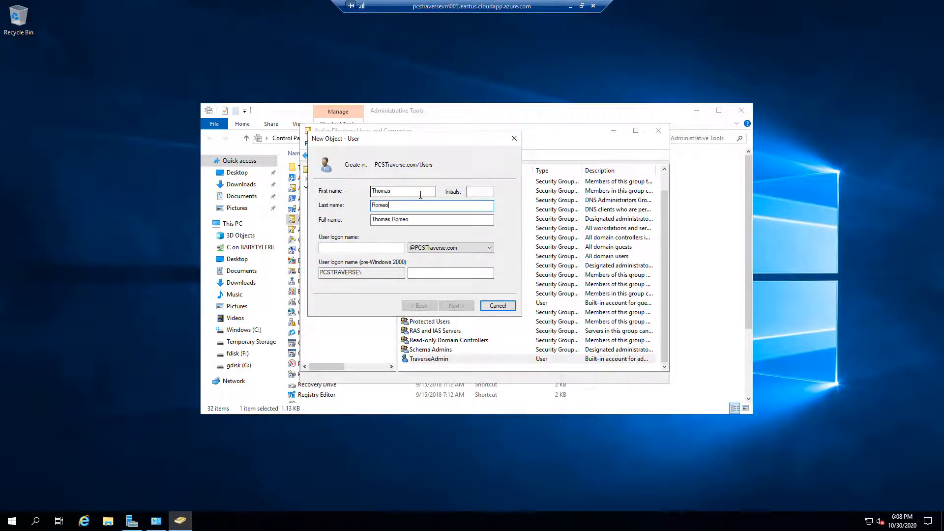
key("Tab")
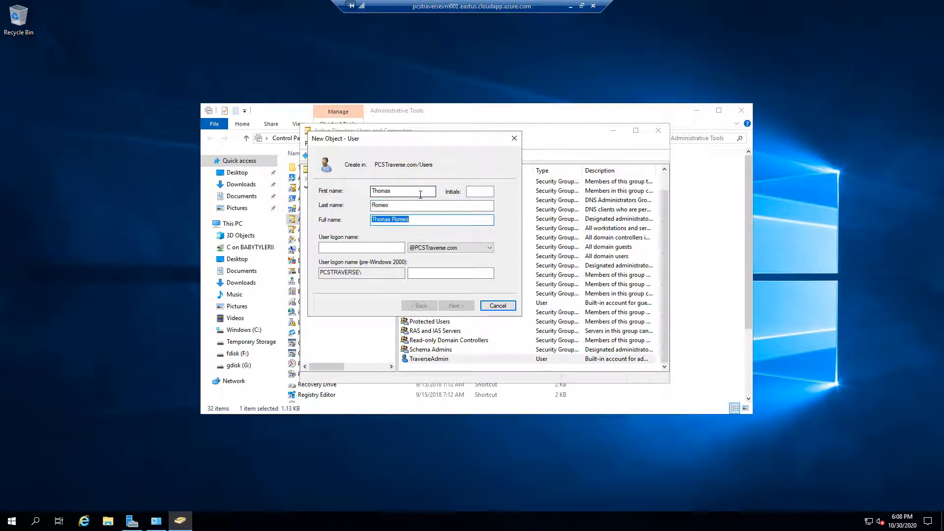
left_click(396, 246)
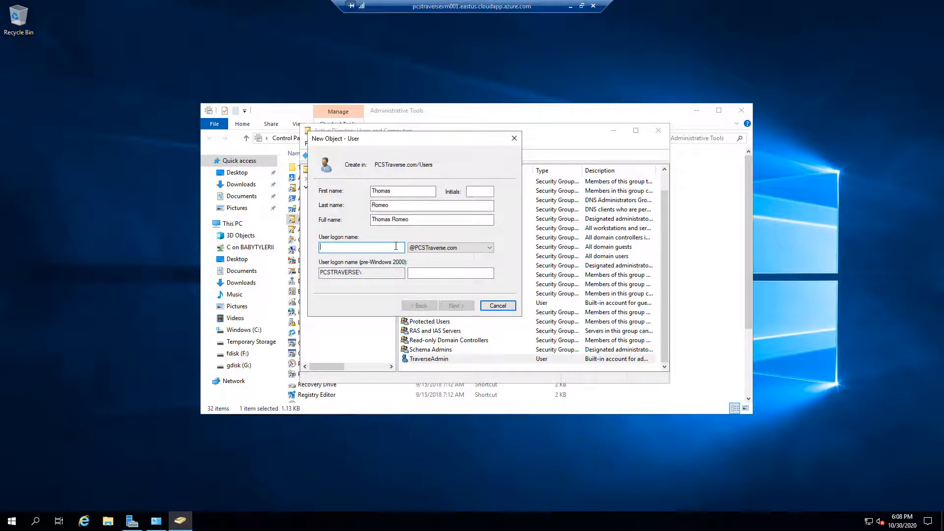
type("tromeo")
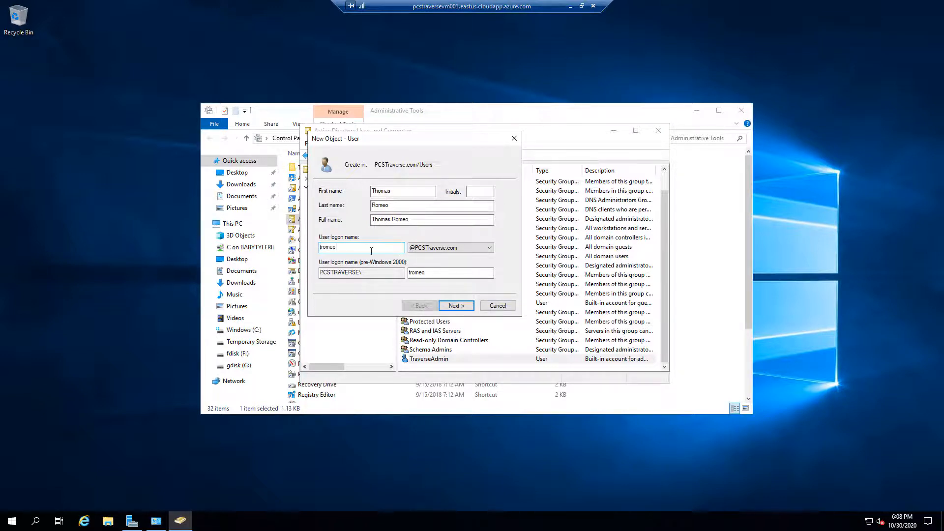
double_click(371, 251)
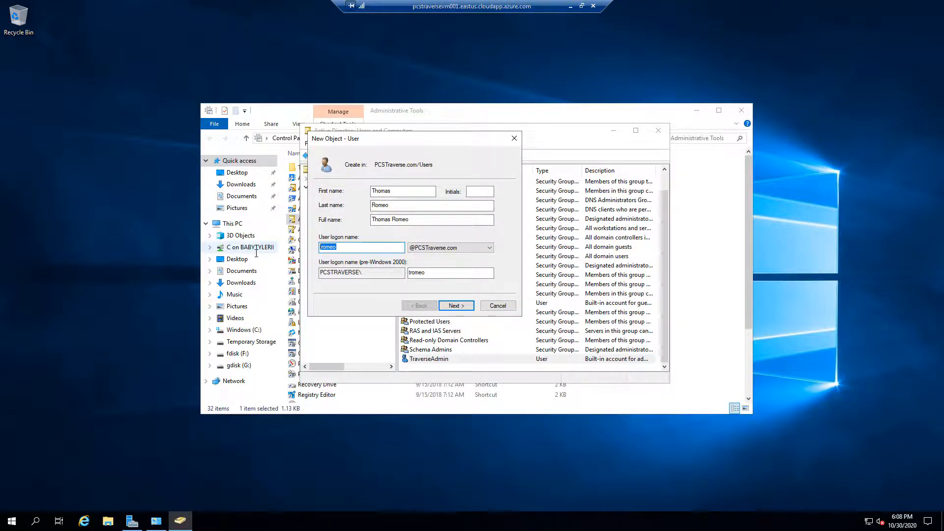
type("tro")
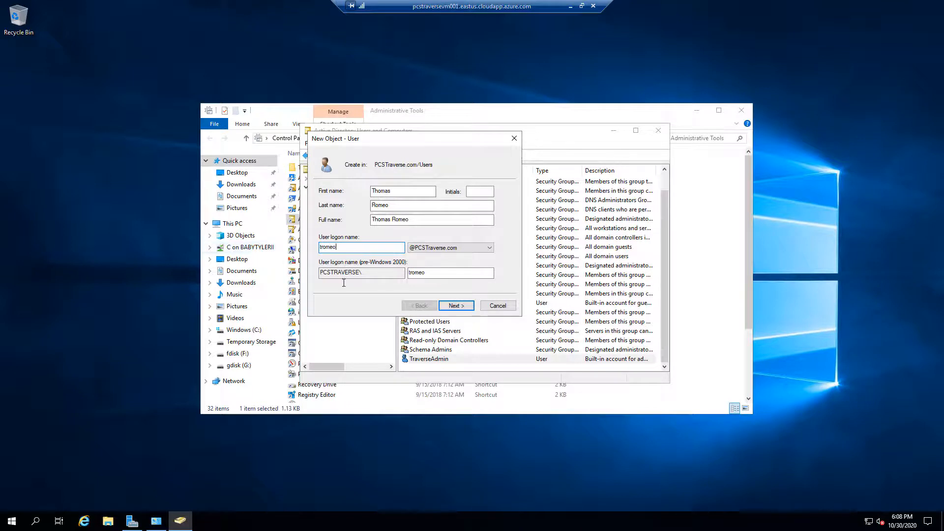
left_click(456, 306)
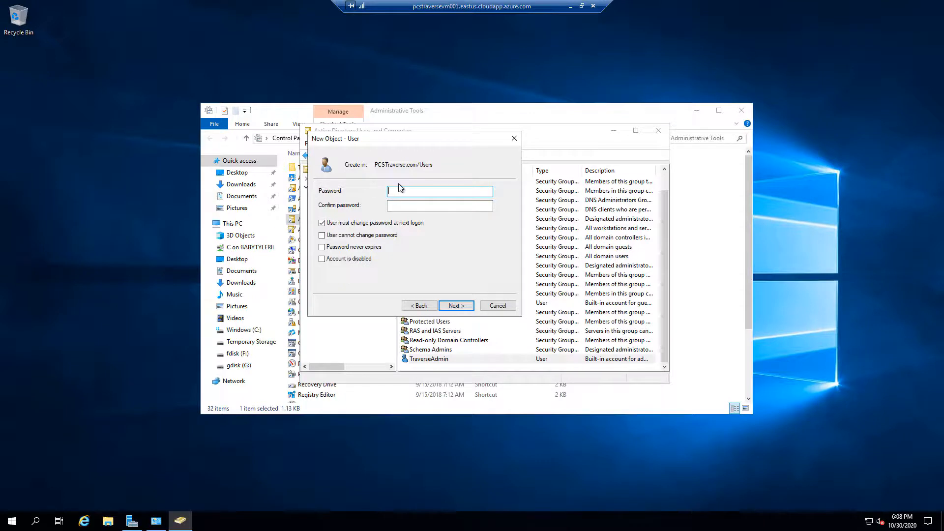
- Enter and confirm the new user's password, turn off the change at next logon, set it to never expire, and create the user
key("ctrl+v")
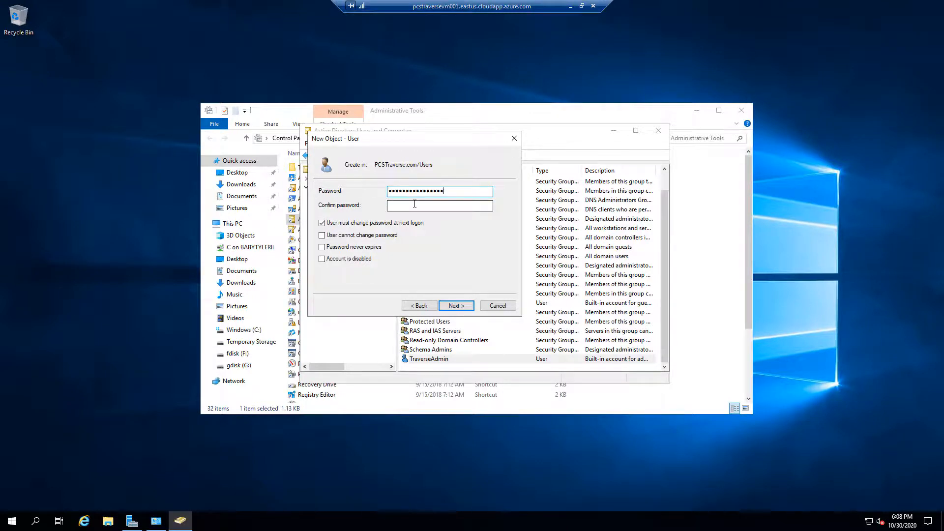
left_click(415, 204)
key("ctrl+v")
left_click(322, 223)
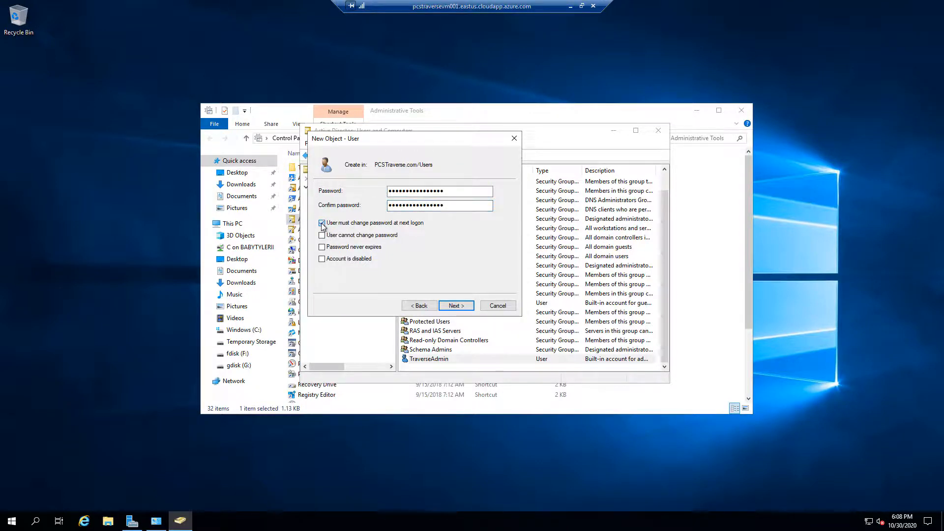
left_click(322, 247)
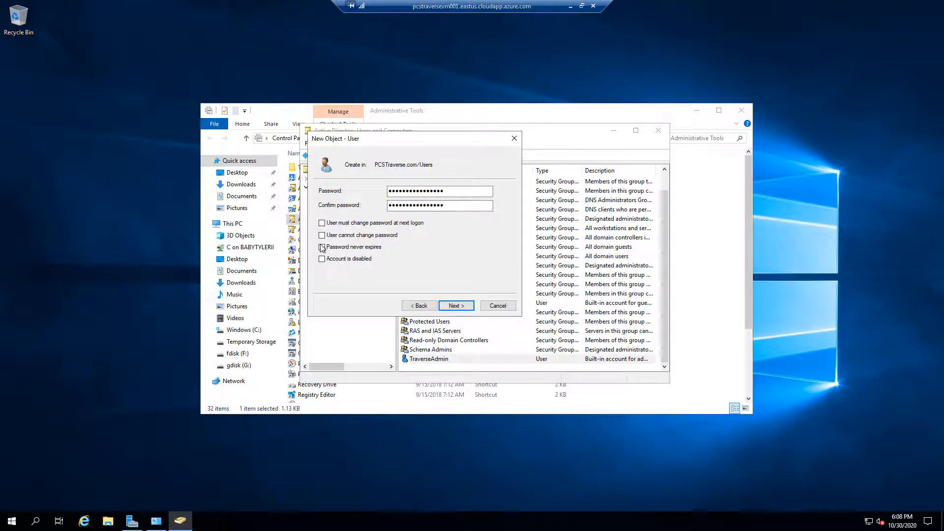
left_click(454, 305)
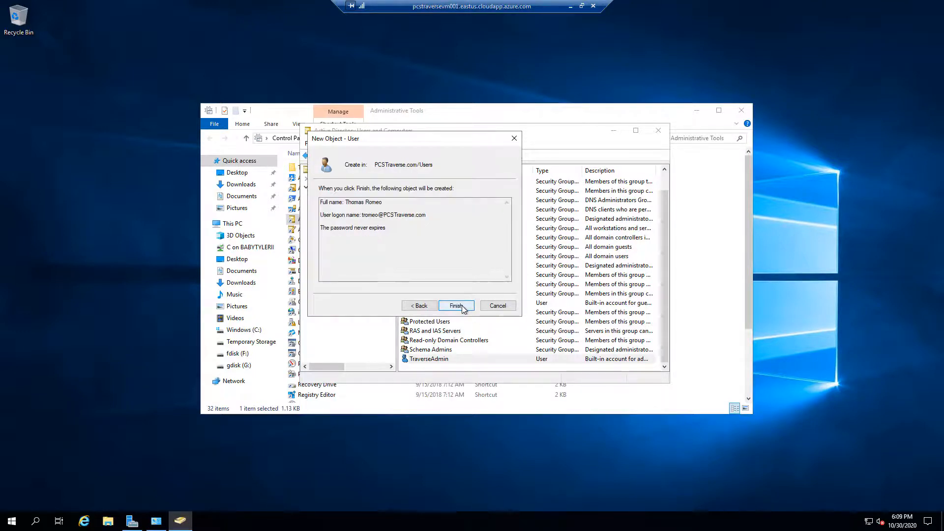
left_click(456, 305)
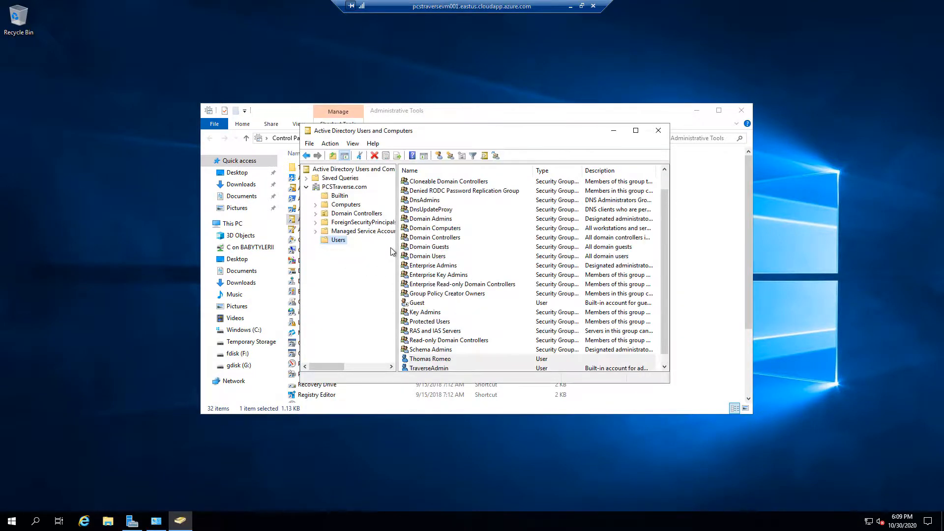
- Start adding the new user to a group, list all groups in PCSTraverse.com, and widen the results' Name column
right_click(430, 360)
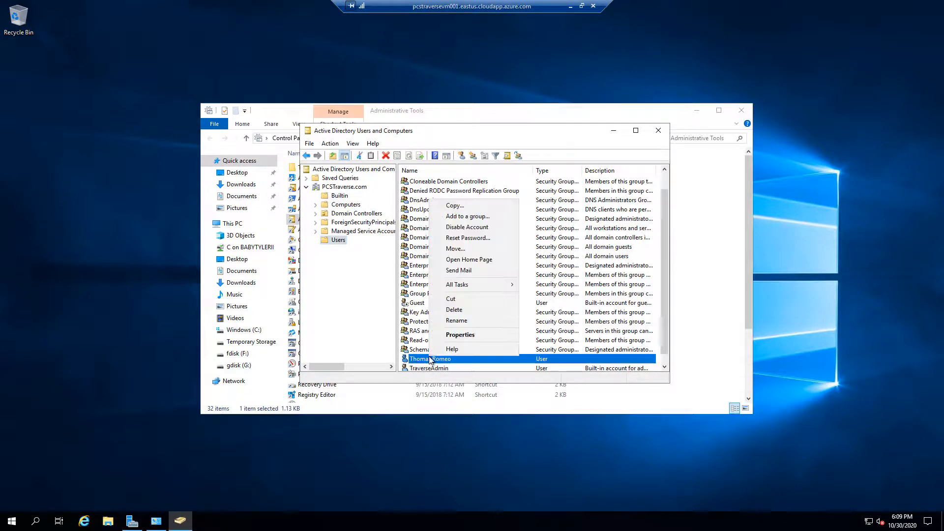
left_click(462, 216)
left_click(330, 251)
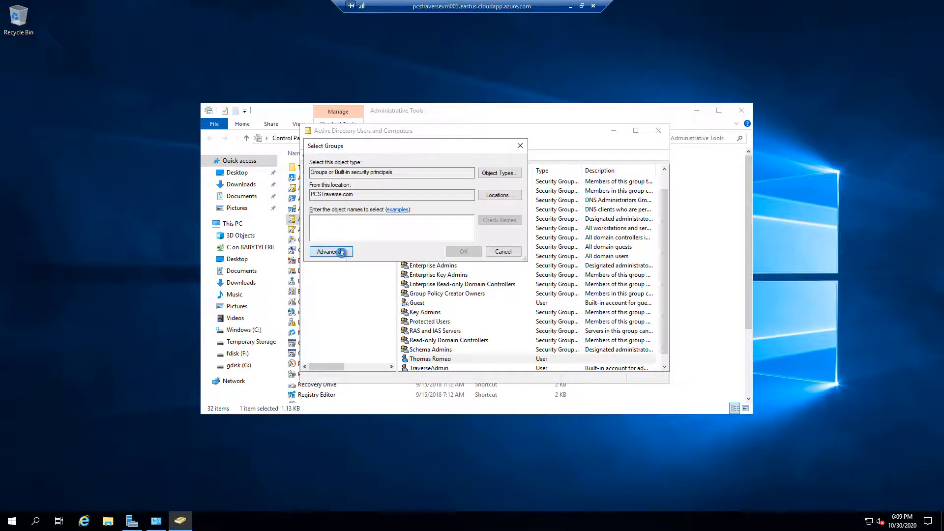
left_click(547, 254)
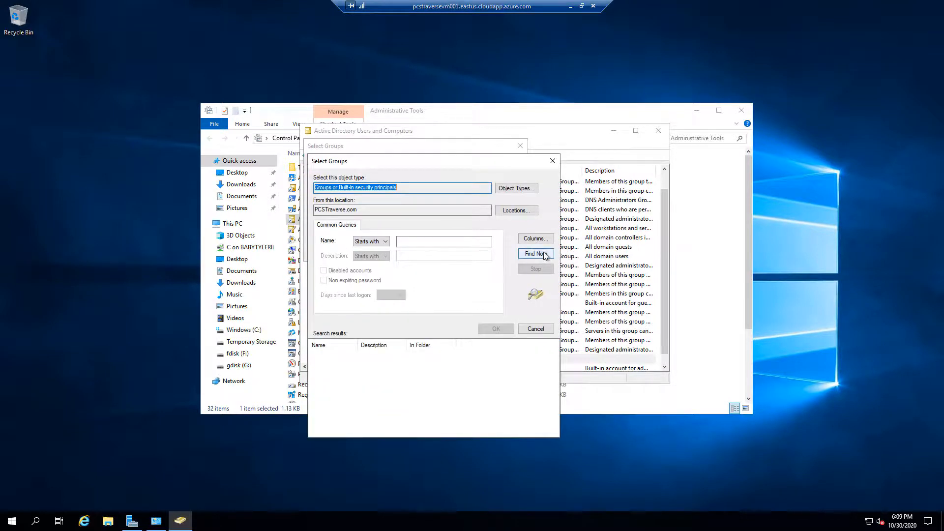
double_click(358, 345)
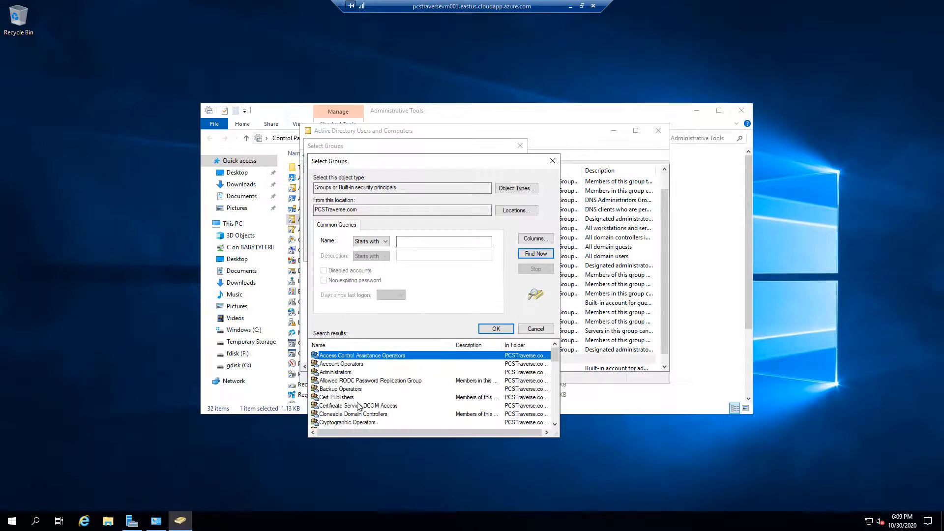
- Add the new user to the Domain Admins and Enterprise Admins groups
left_click(350, 373)
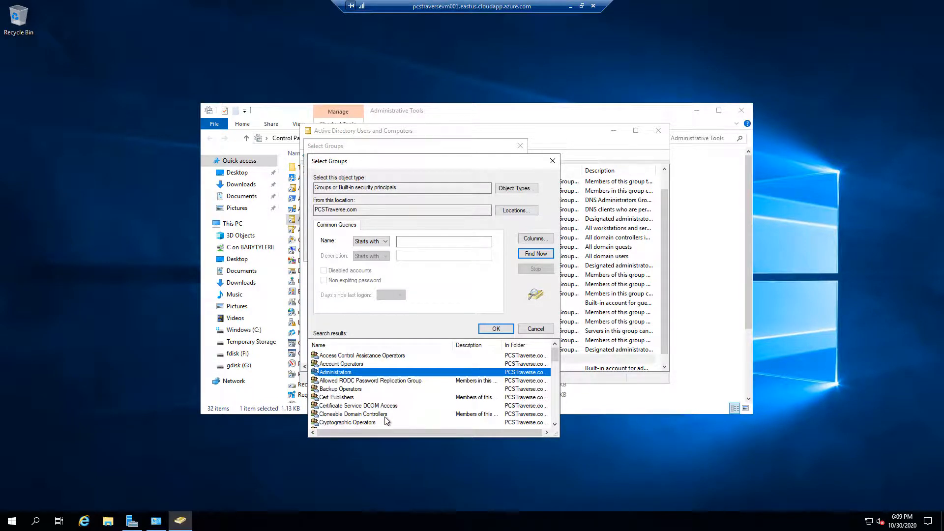
scroll(373, 420, "down", 2)
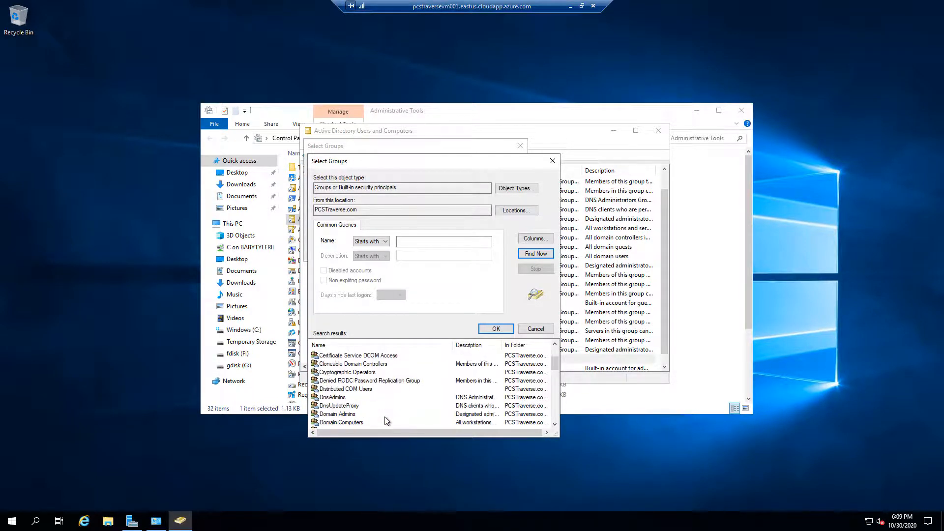
left_click(354, 415)
scroll(359, 421, "down", 1)
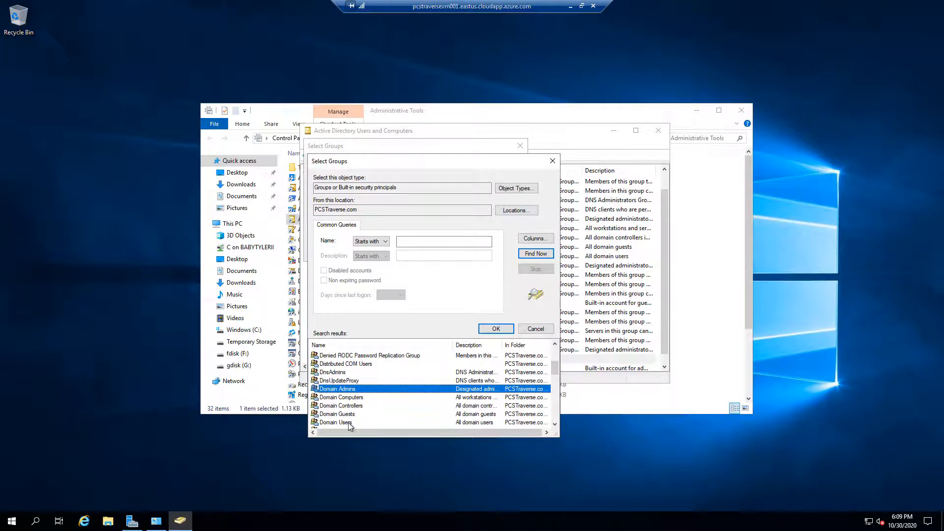
scroll(348, 423, "down", 1)
left_click(352, 406, "ctrl")
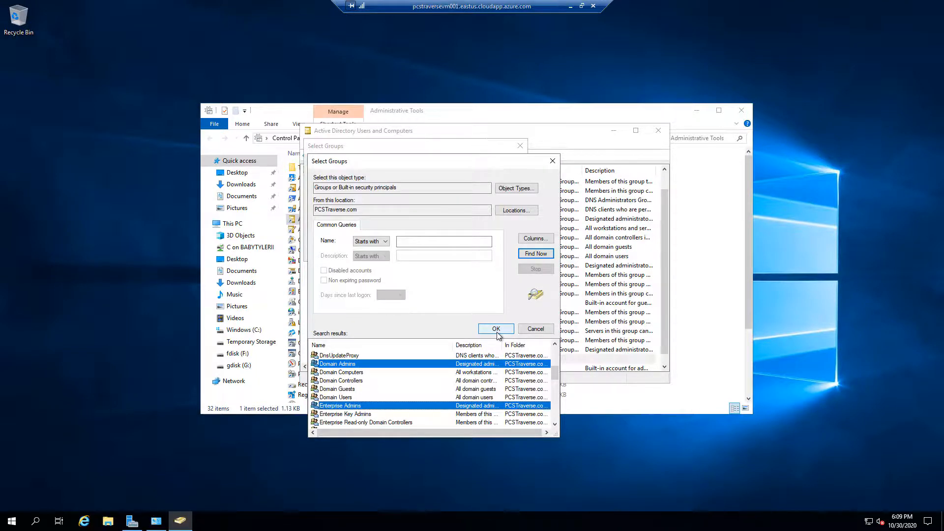
left_click(497, 333)
left_click(457, 253)
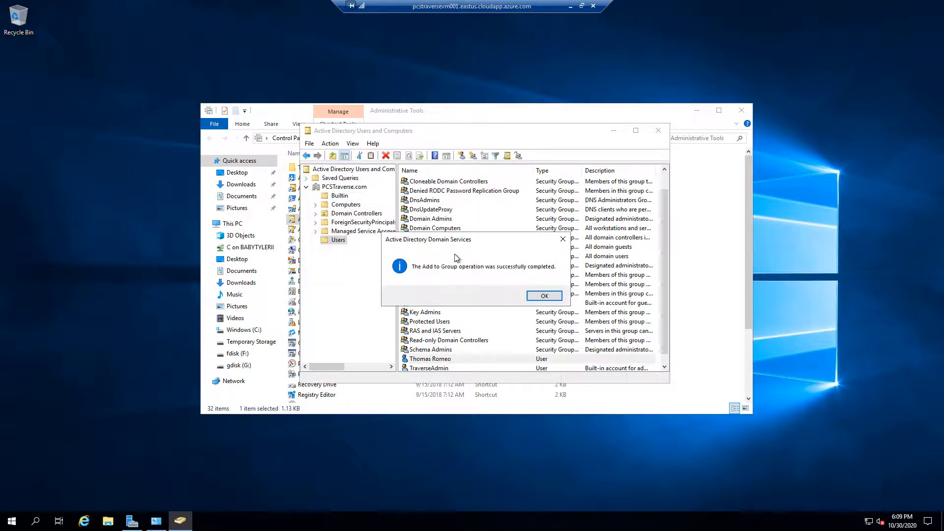
left_click(544, 298)
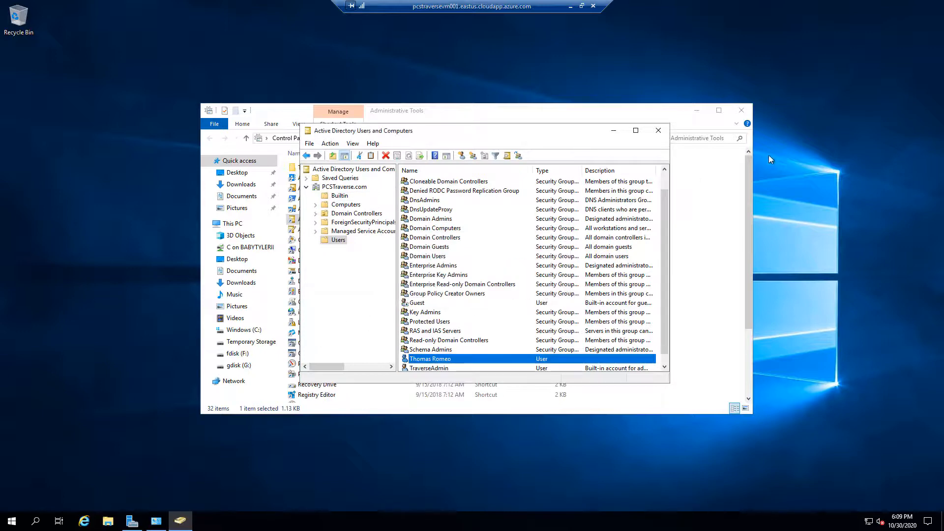
- Close Active Directory Users and Computers and the Administrative Tools window, and sign out of the server
left_click(669, 131)
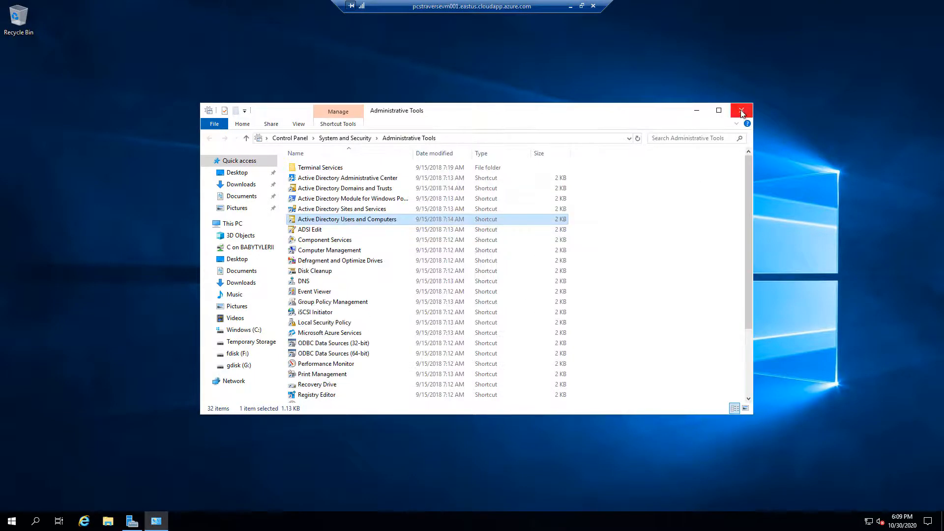
left_click(742, 111)
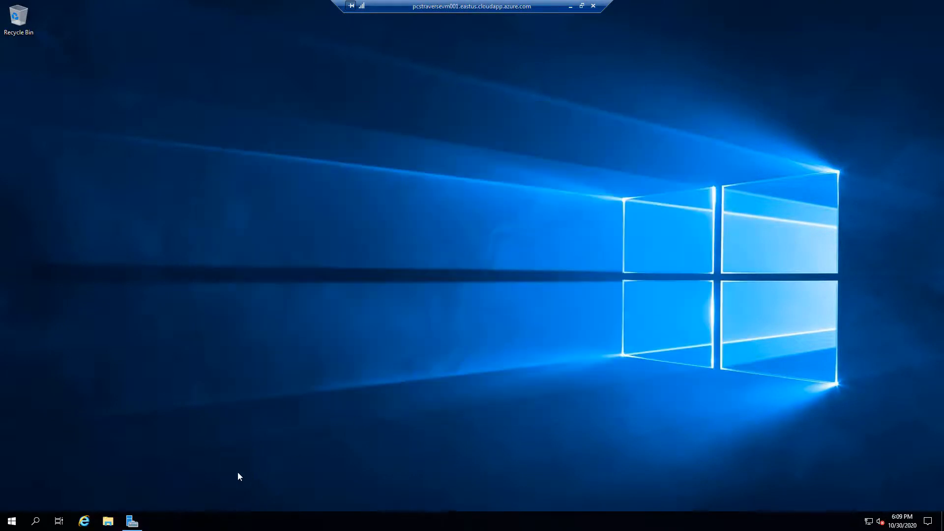
left_click(10, 523)
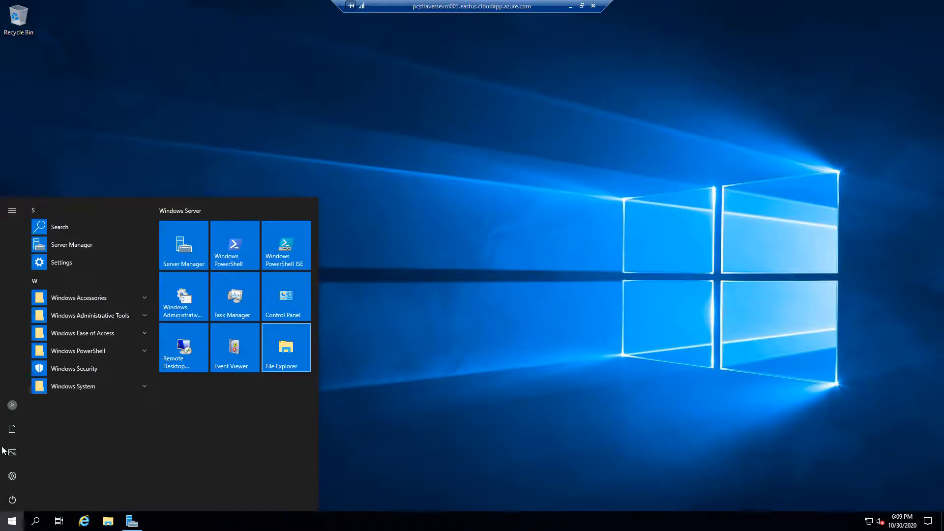
left_click(661, 431)
key("super+x")
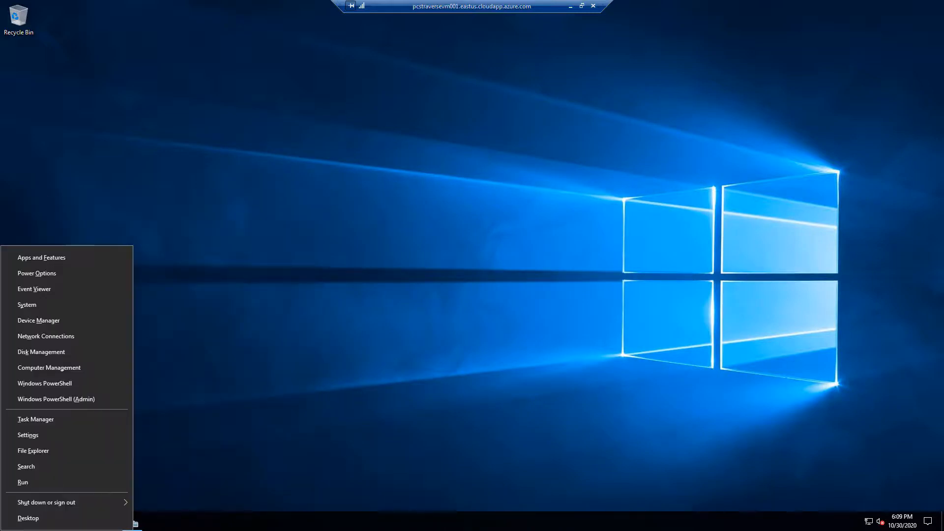
mouse_move(60, 502)
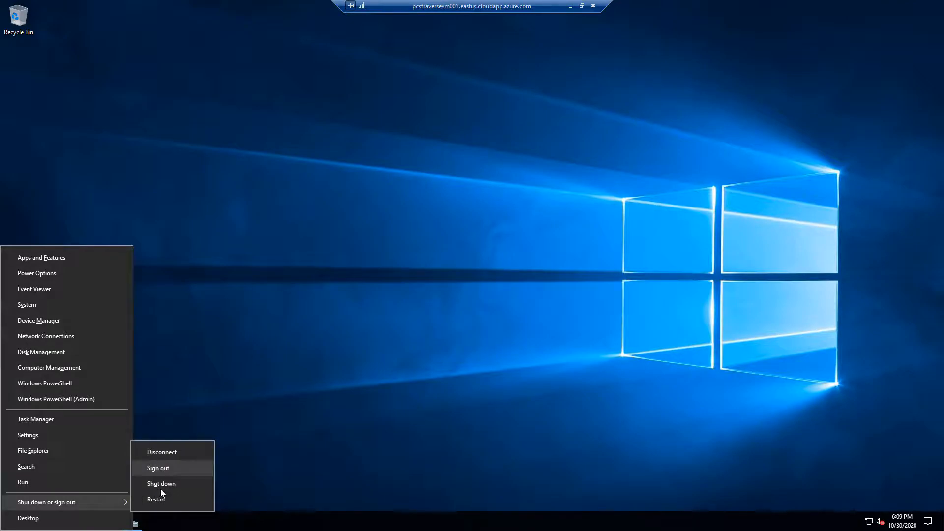
left_click(166, 467)
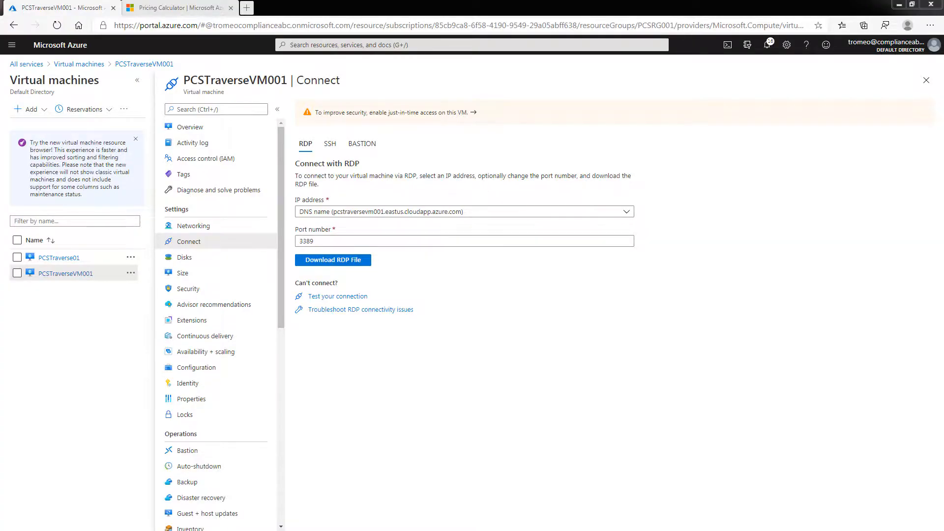
- Start a Remote Desktop connection to pcstraversevm001.eastus.cloudapp.azure.com, choosing another account and entering the new user's logon name with the pcstraverse domain
left_click_drag(595, 175, 524, 186)
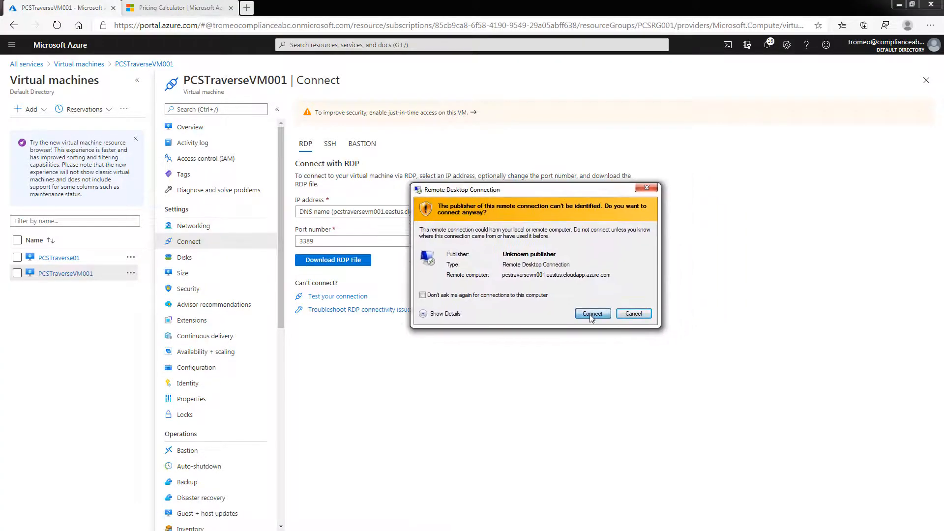
left_click(586, 310)
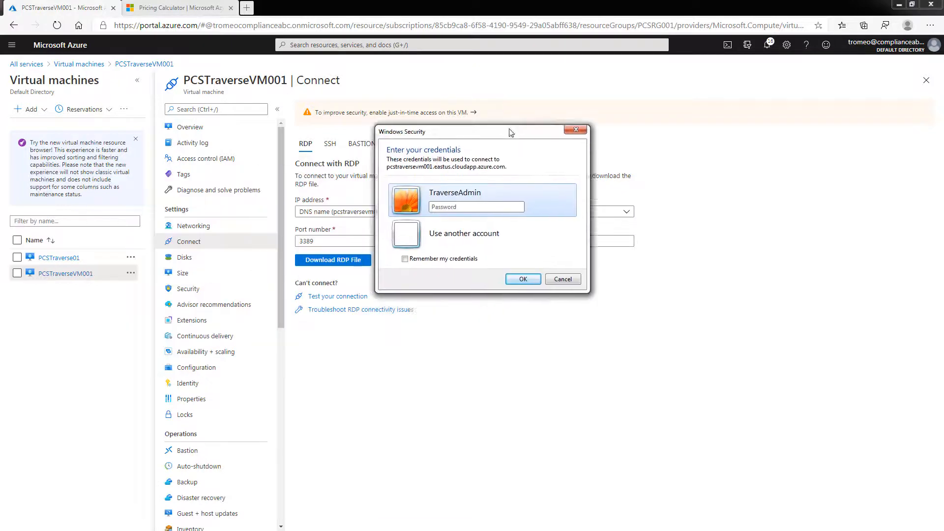
left_click(491, 283)
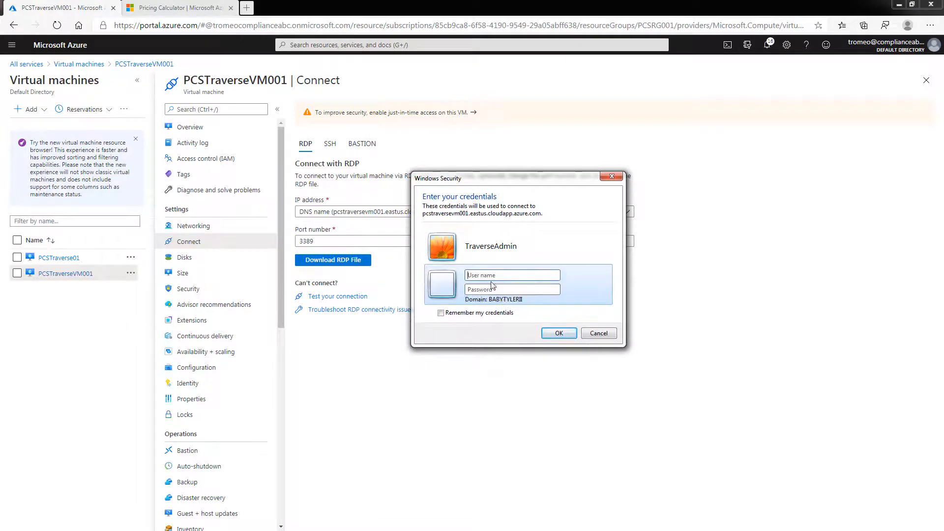
left_click(520, 275)
type("pcstraverse\\tormeo")
key("BackSpace")
key("BackSpace")
key("BackSpace")
type("tro")
key("Tab")
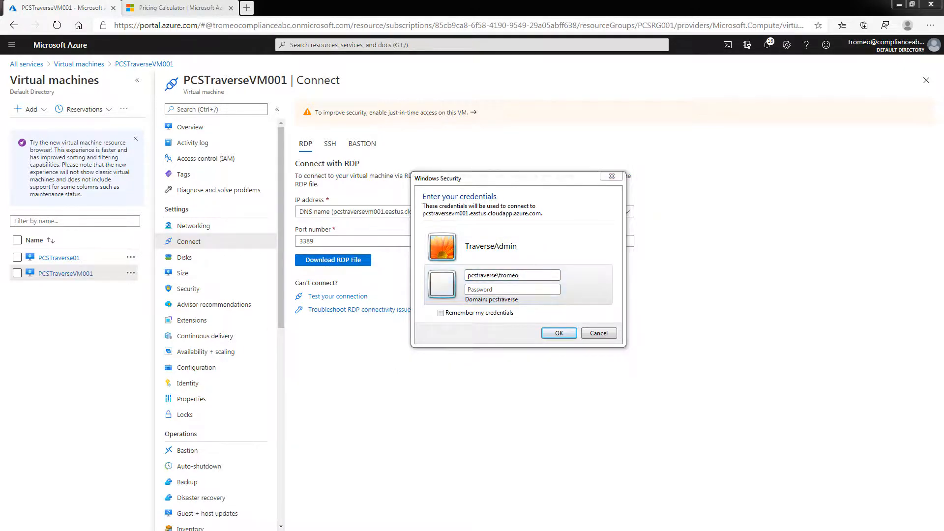
- Enter the account password, connect by accepting the server's certificate, and minimize Server Manager on the remote desktop
left_click(502, 289)
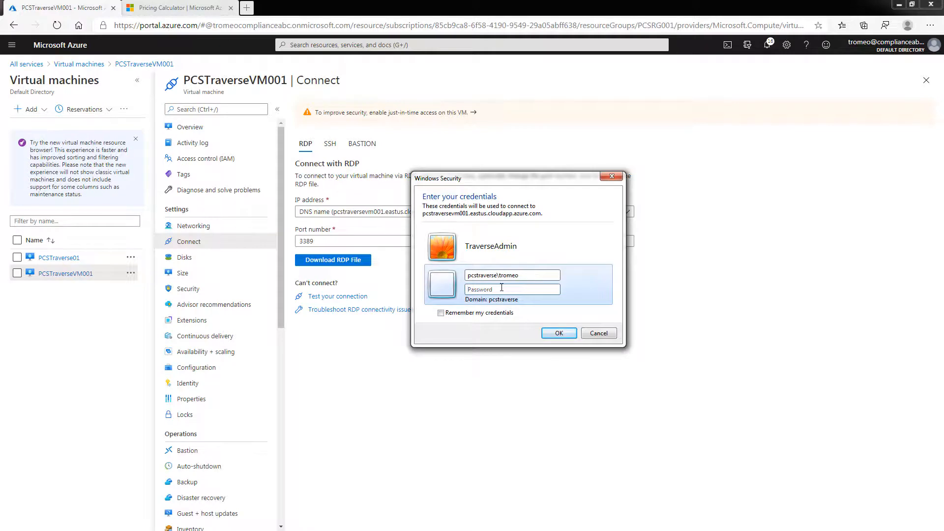
key("ctrl+v")
left_click(547, 337)
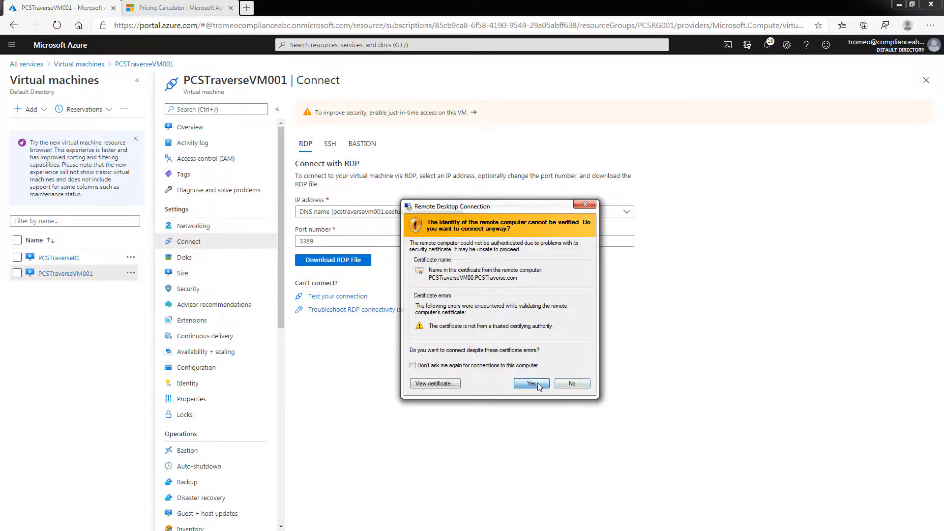
left_click(538, 385)
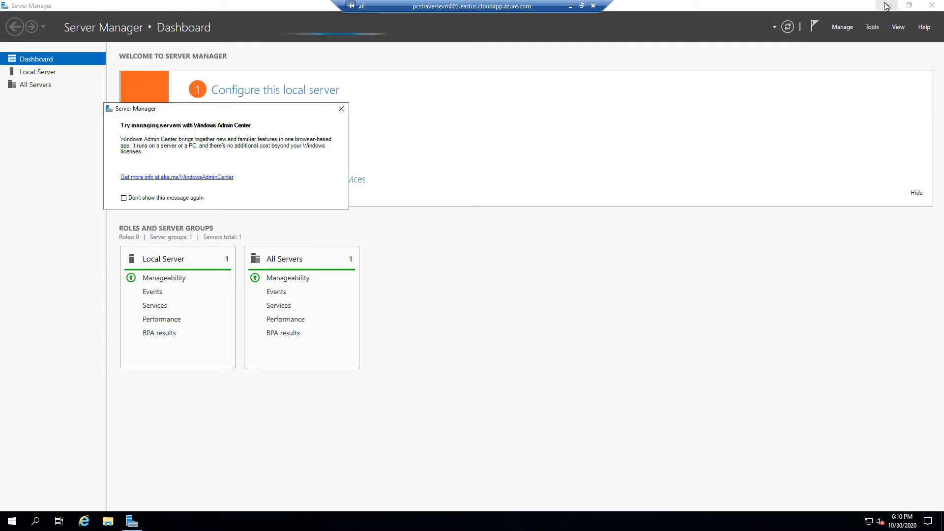
left_click(887, 6)
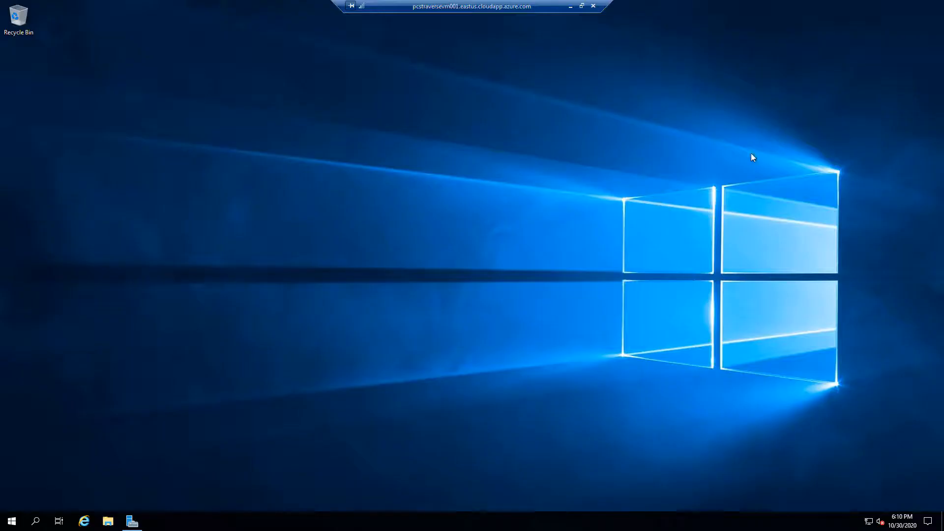